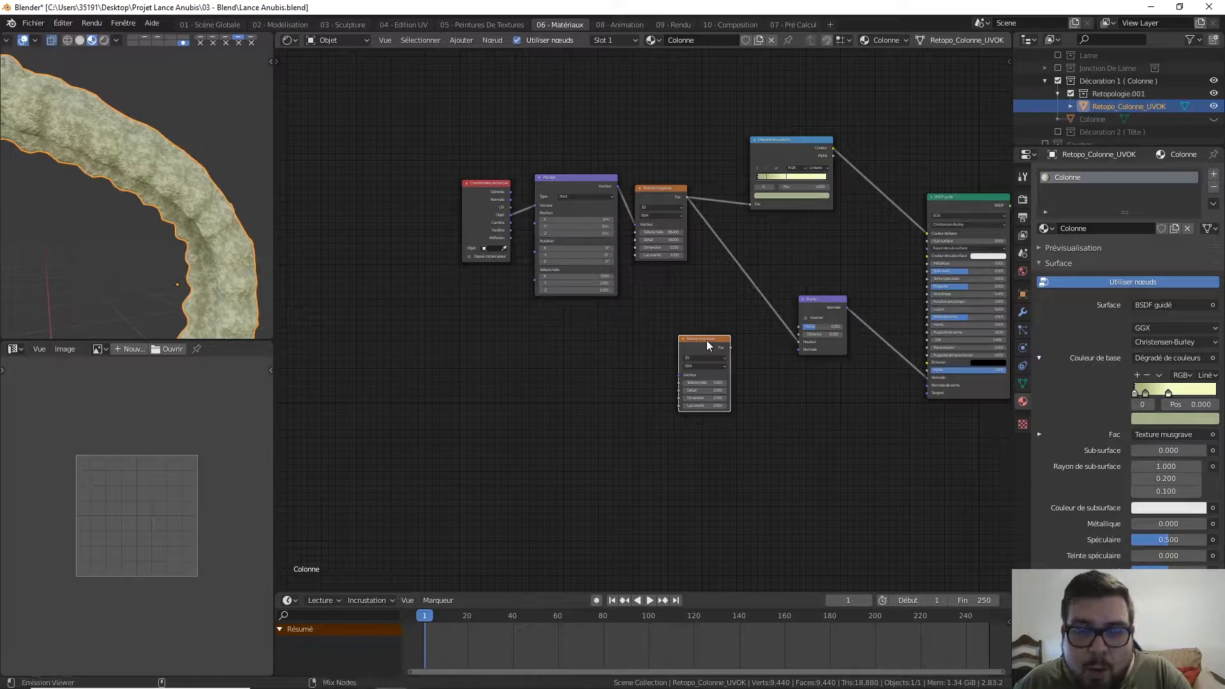
Step: Preview the unconnected Texture musgrave node and feed it from new texture coordinate and Placage nodes through the Objet output, spacing the nodes apart
left_click(706, 340, "ctrl+shift")
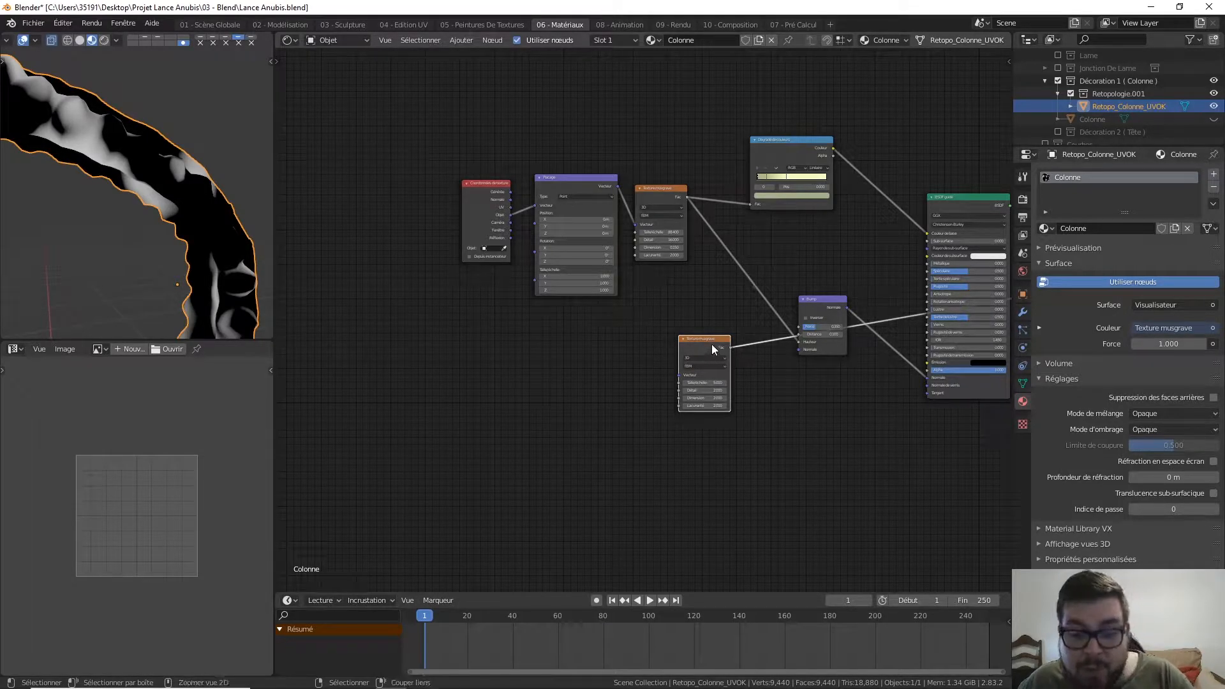
key("ctrl+t")
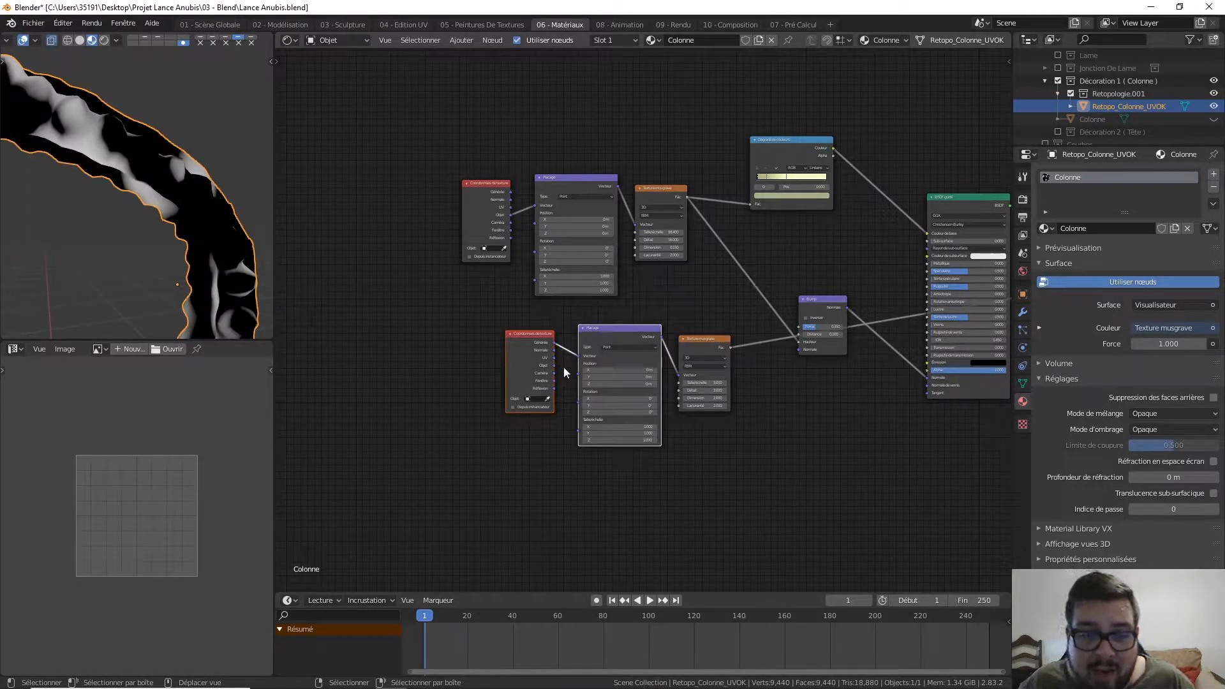
left_click_drag(538, 334, 415, 326)
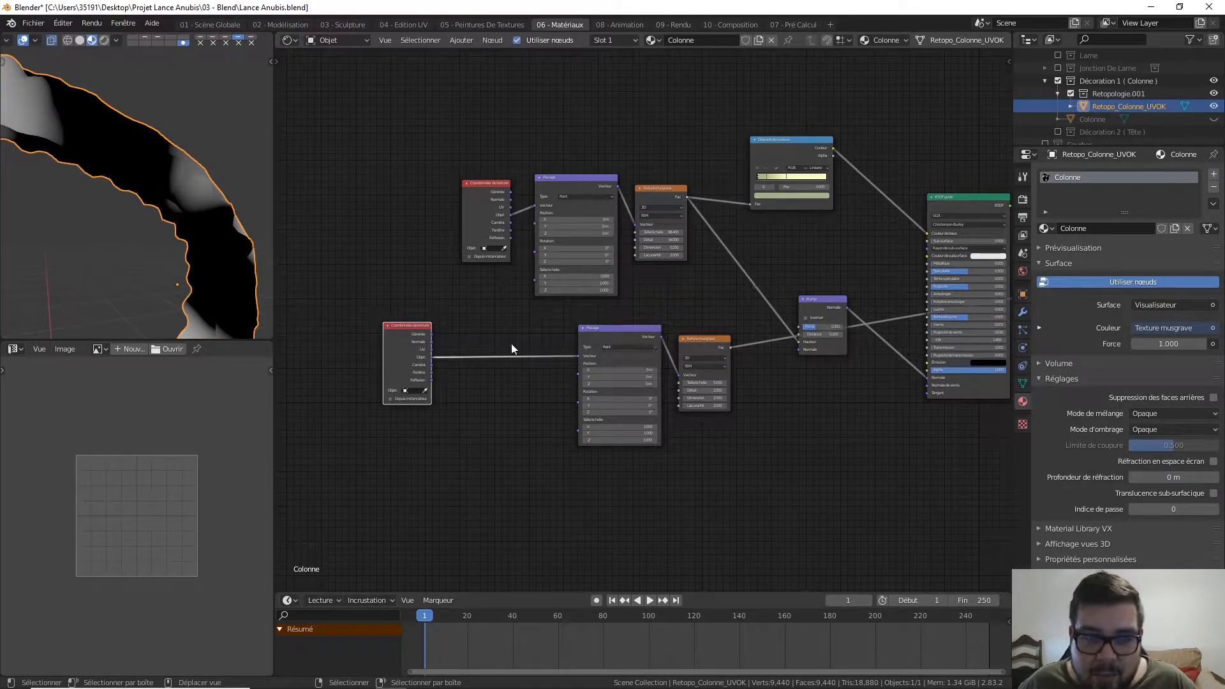
left_click_drag(627, 327, 617, 327)
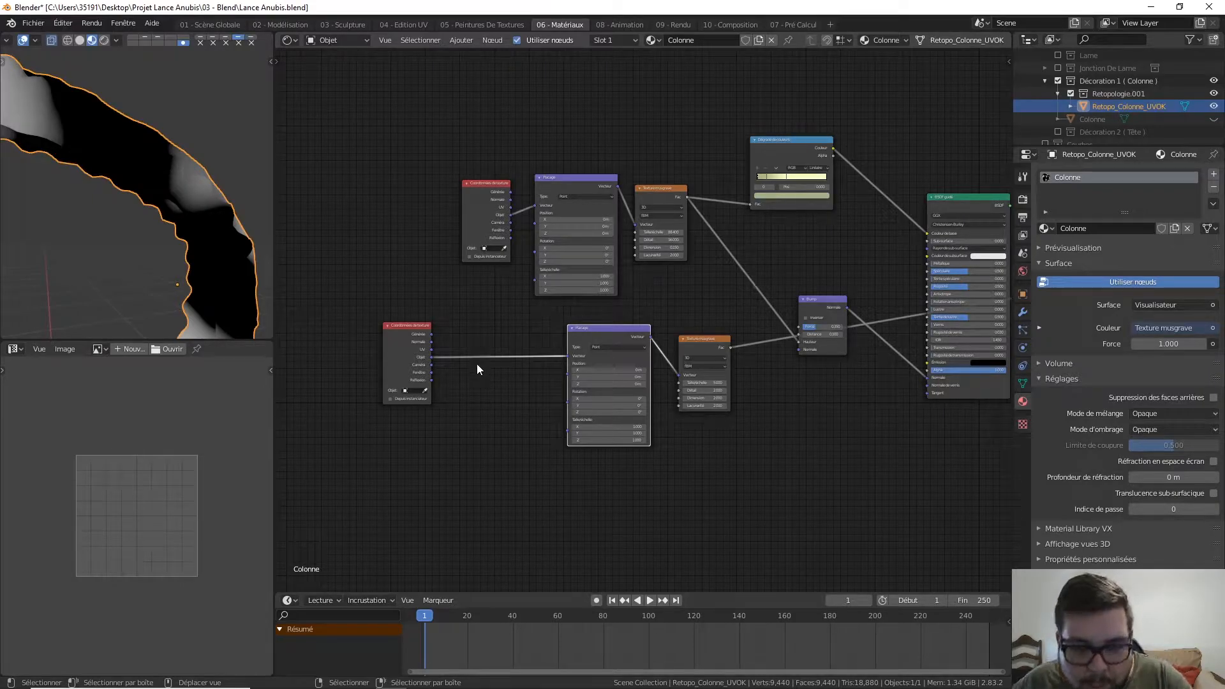
Step: Add a Mélanger RGB node and insert it on the link between the lower texture coordinate and Placage nodes
key("shift+a")
mouse_move(464, 407)
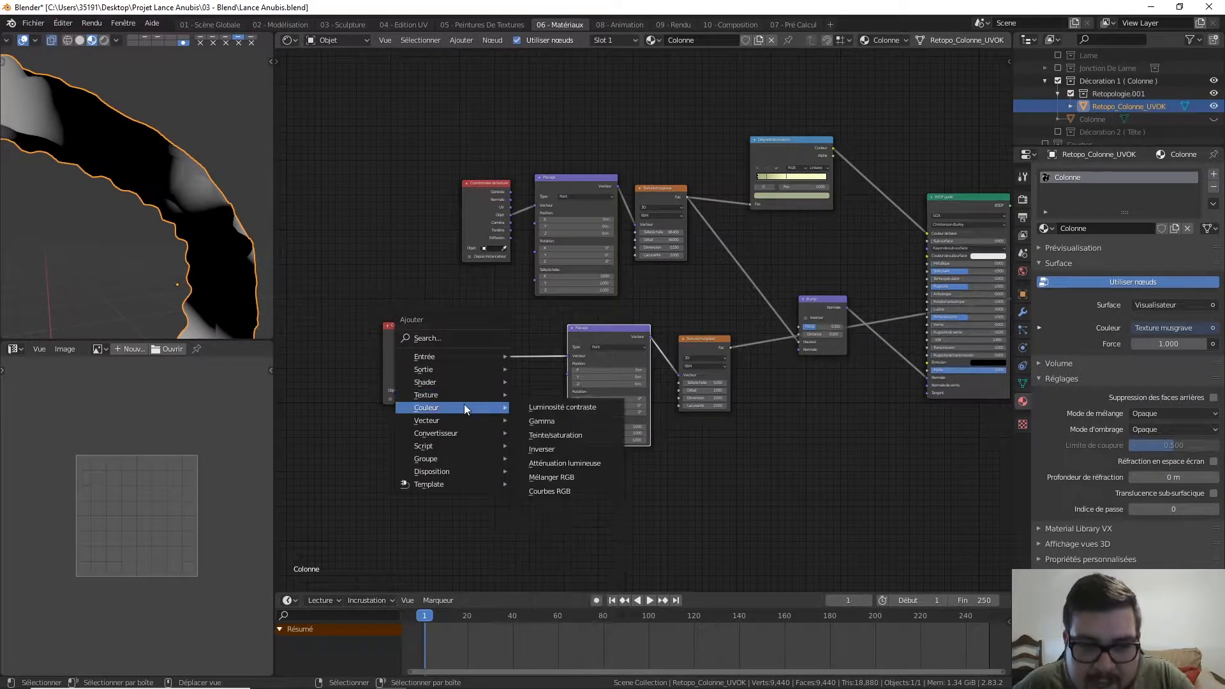
left_click(561, 478)
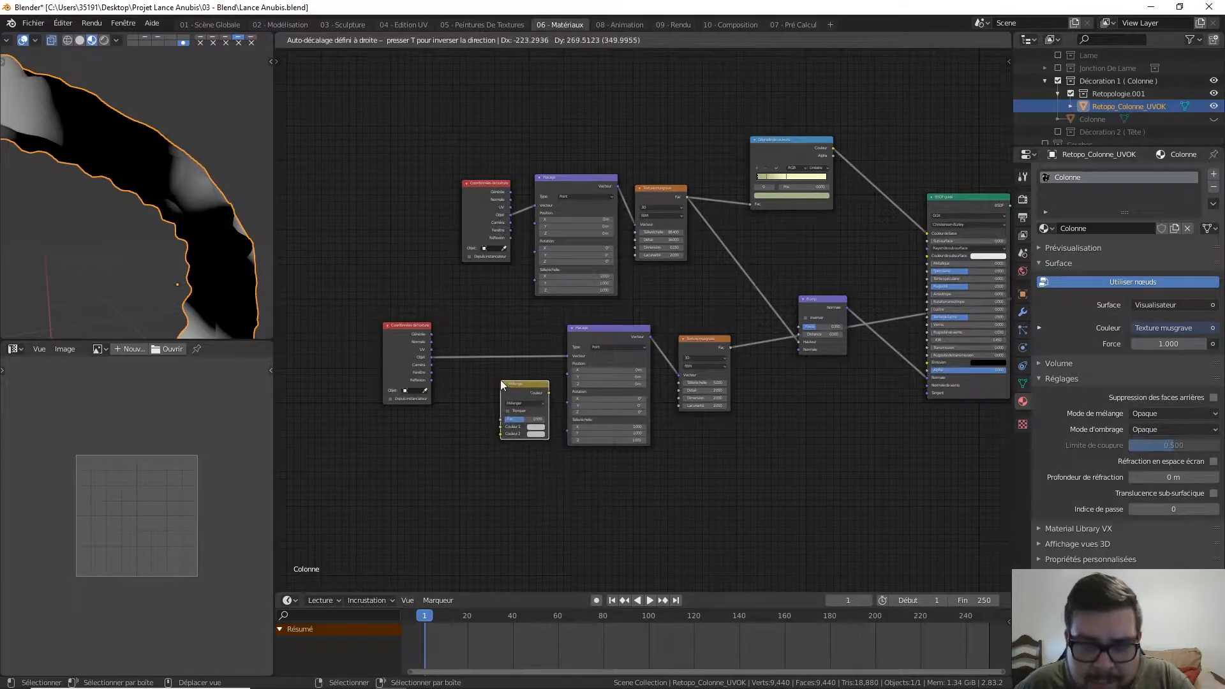
left_click(500, 380)
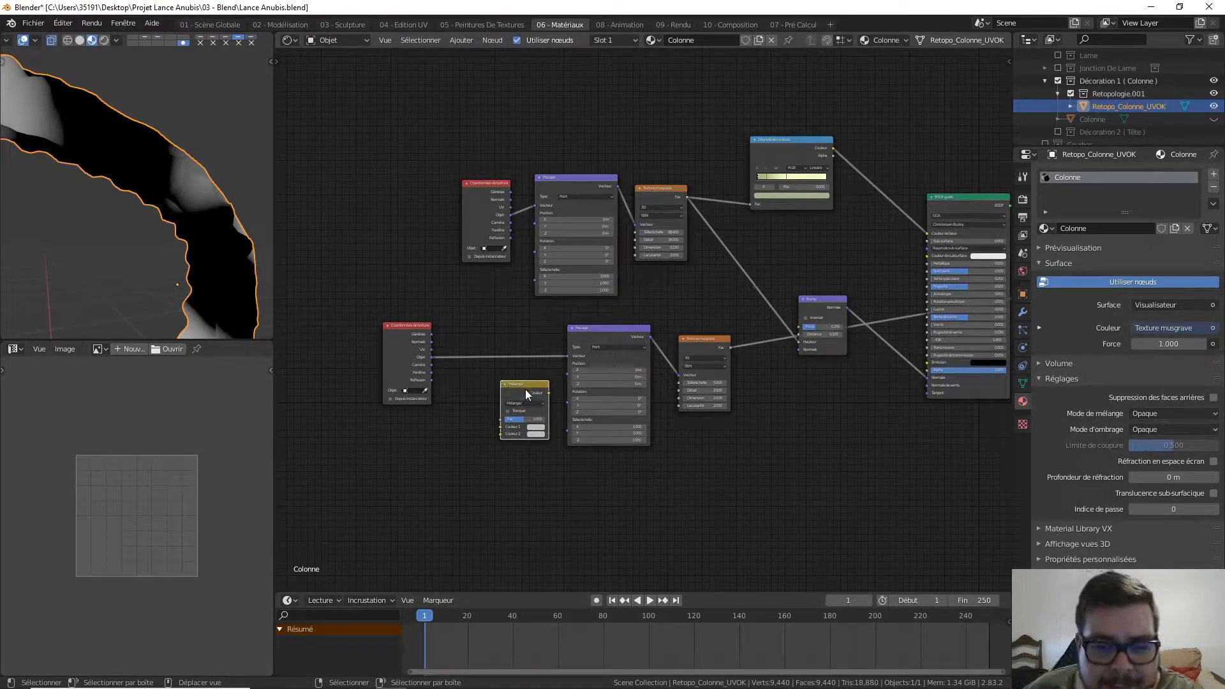
scroll(500, 355, "up", 2)
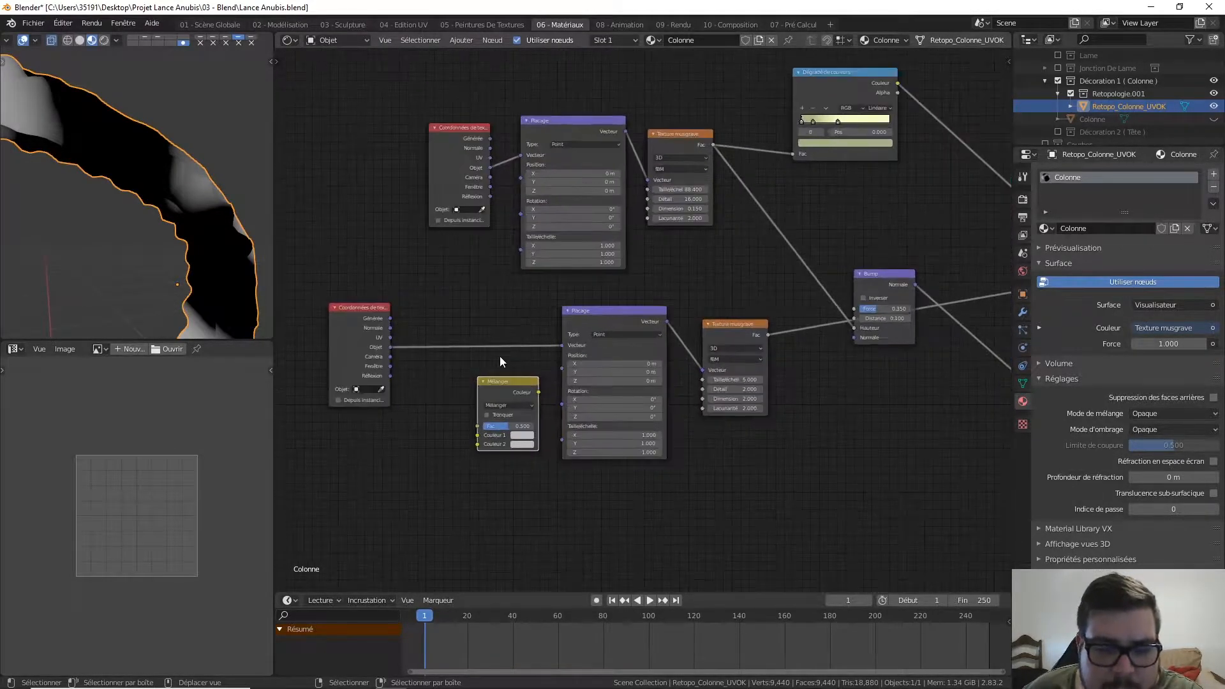
middle_click_drag(500, 356, 563, 350)
left_click_drag(568, 387, 558, 371)
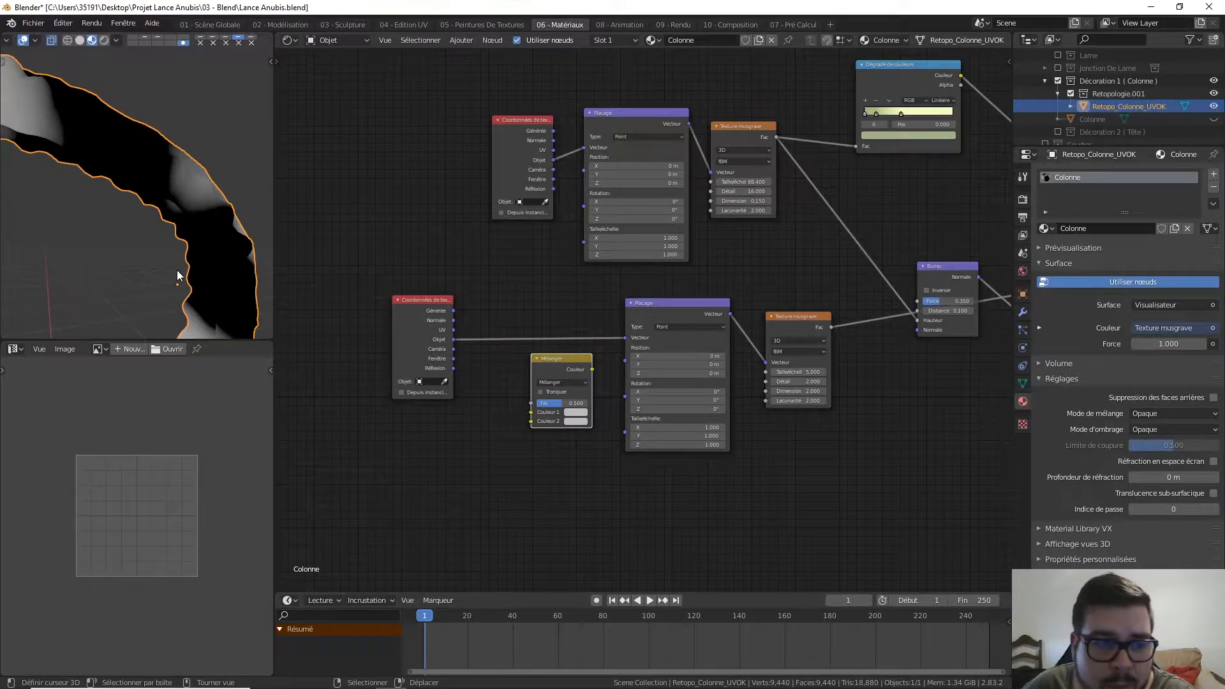
scroll(185, 274, "down", 3)
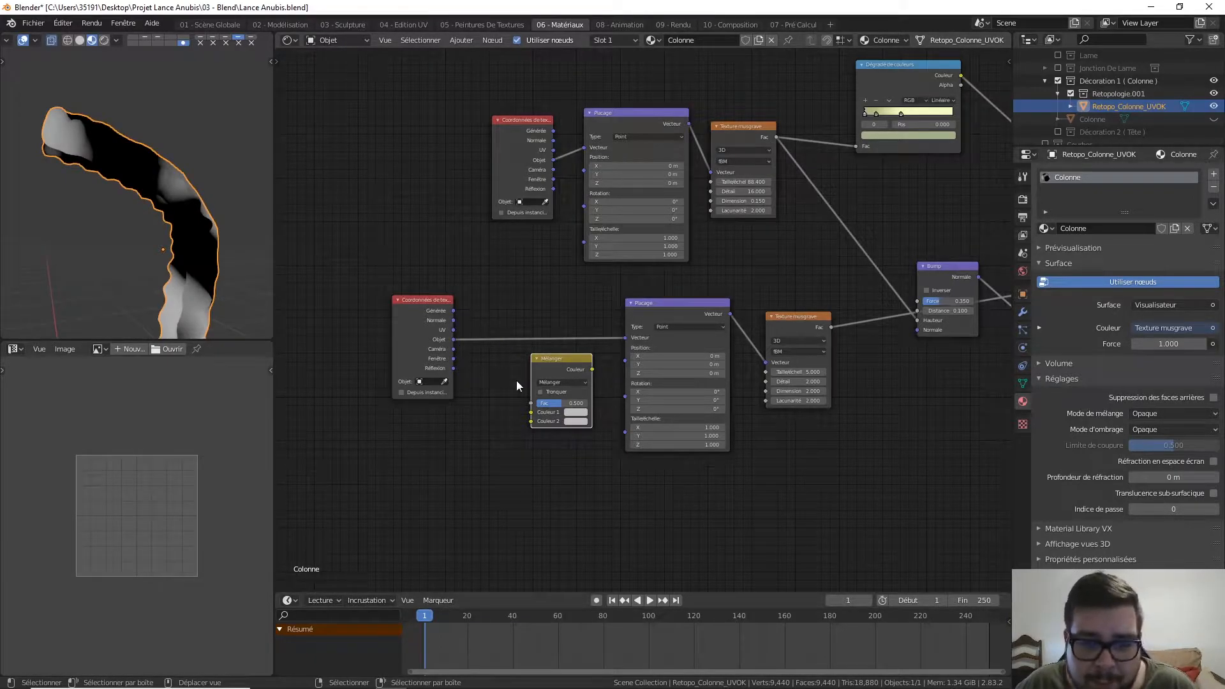
left_click_drag(553, 361, 526, 289)
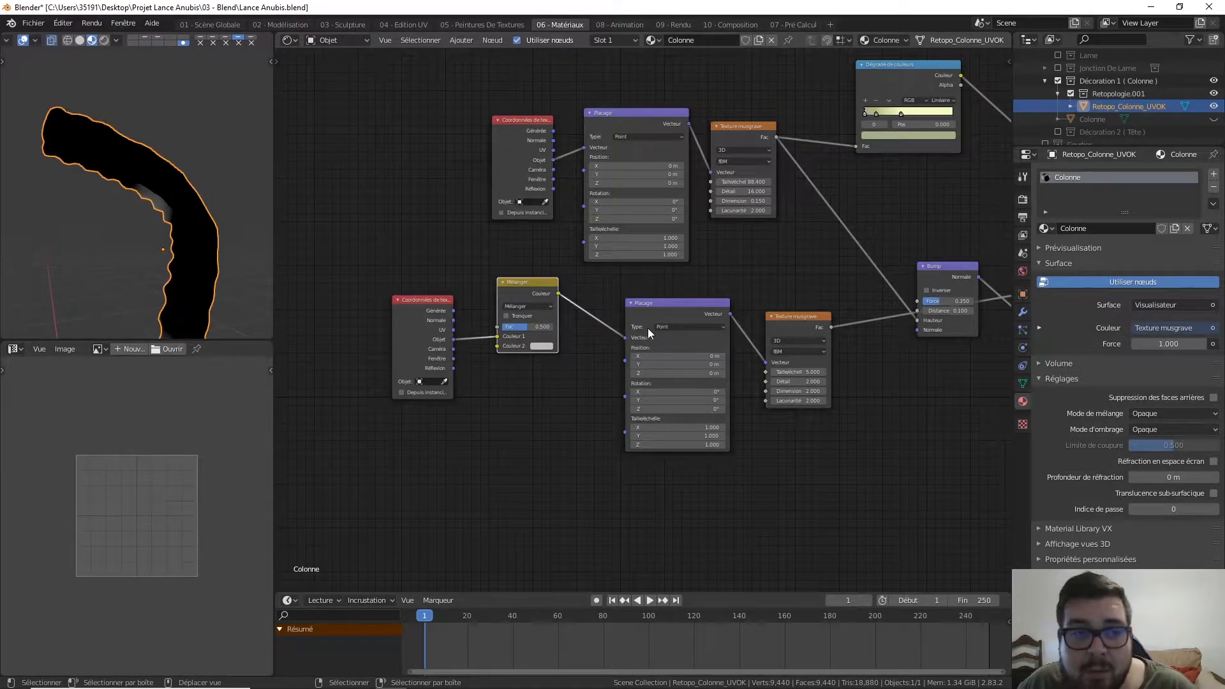
Step: Add a Texture voronoi node on the link between the lower texture coordinate node and the Mélanger node's Couleur 1 input
middle_click_drag(493, 305, 620, 318)
left_click_drag(564, 315, 447, 310)
key("shift+a")
mouse_move(539, 396)
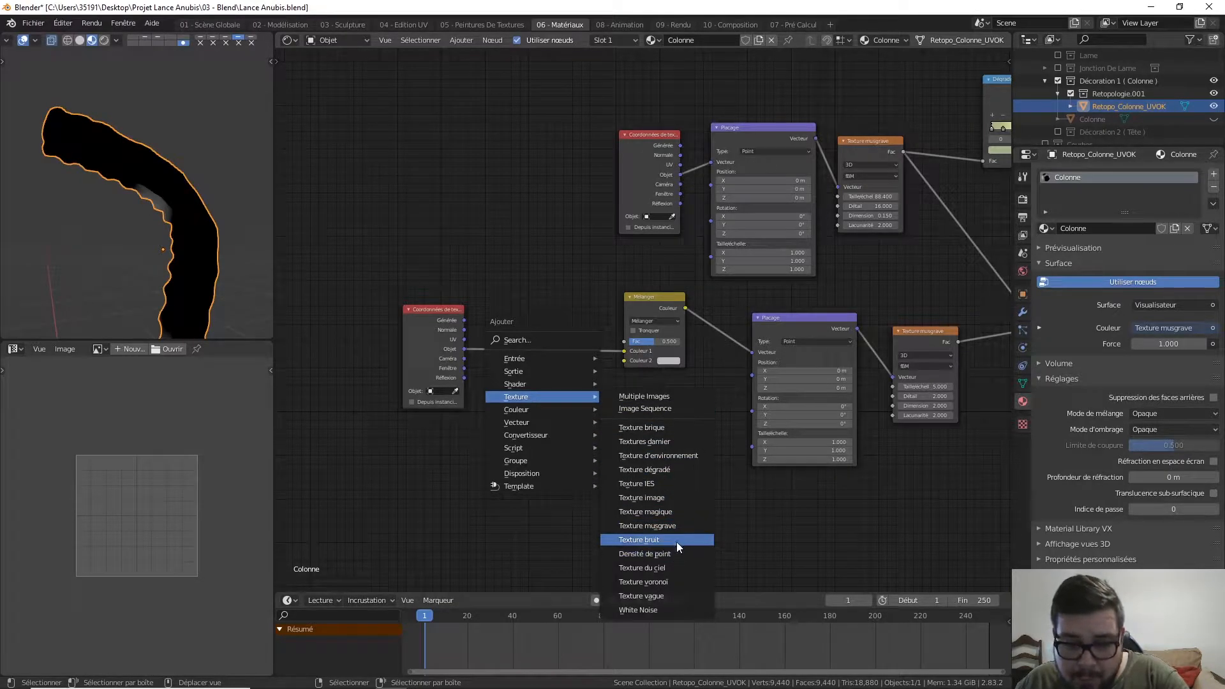
left_click(642, 581)
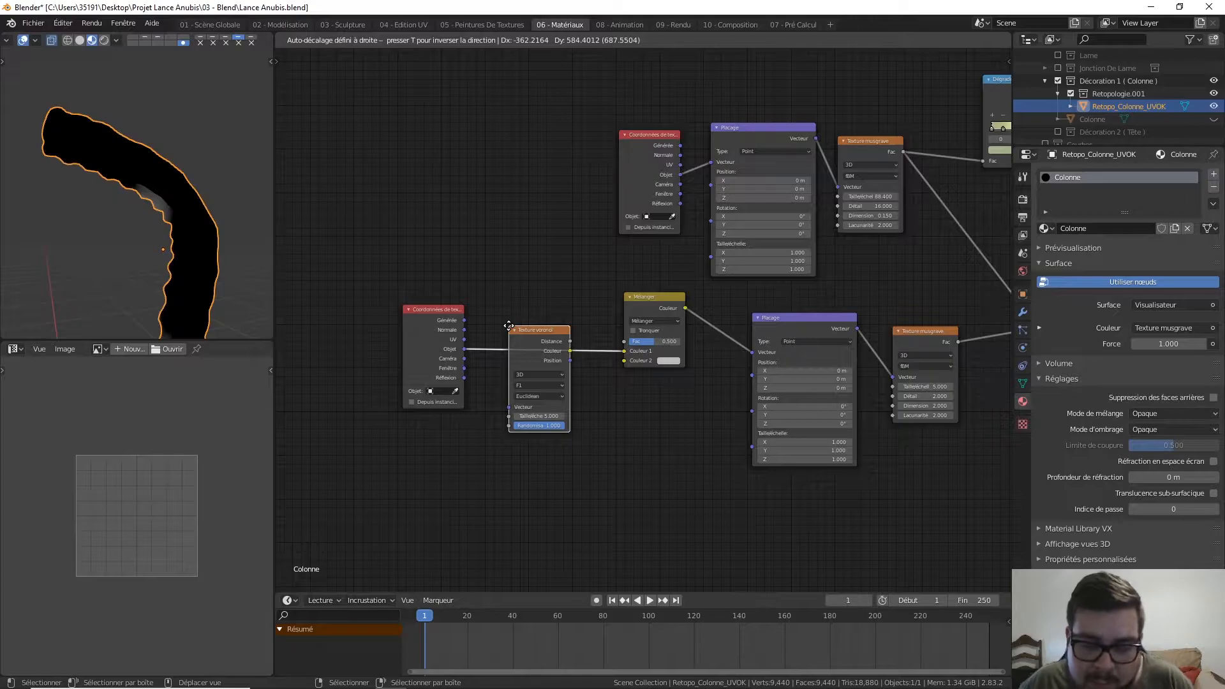
left_click(528, 267)
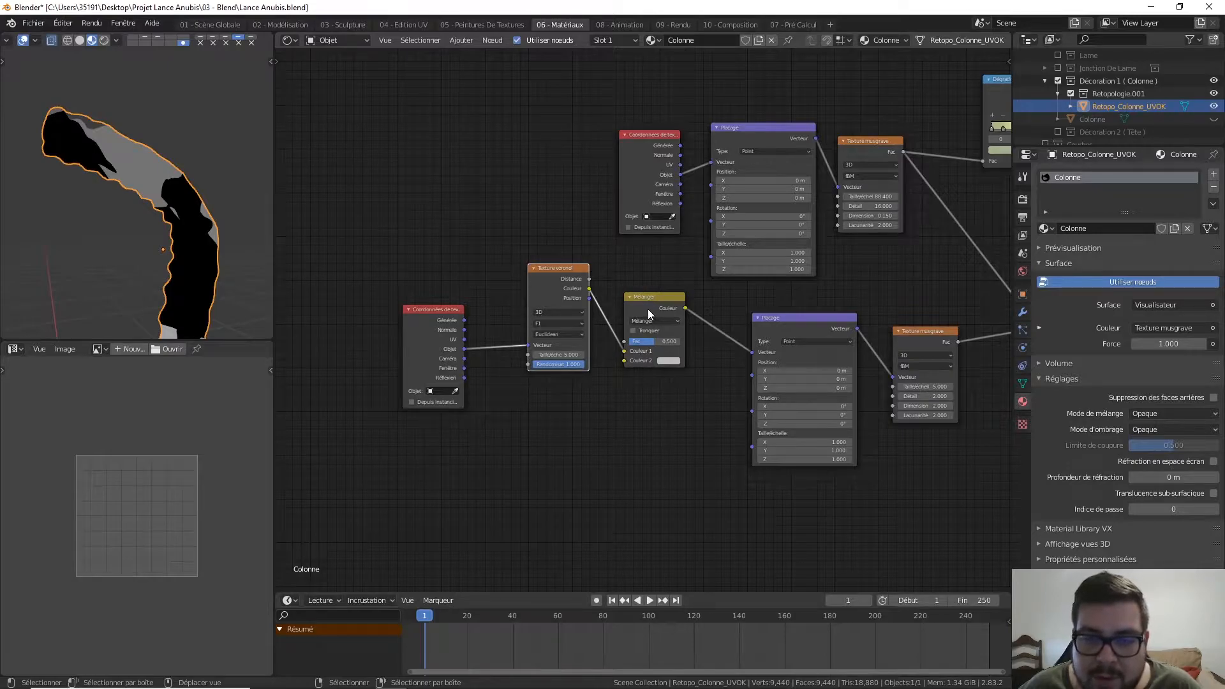
Step: Spread out the Mélanger, Texture voronoi and texture coordinate nodes of the lower branch to make room between them
left_click_drag(656, 300, 660, 338)
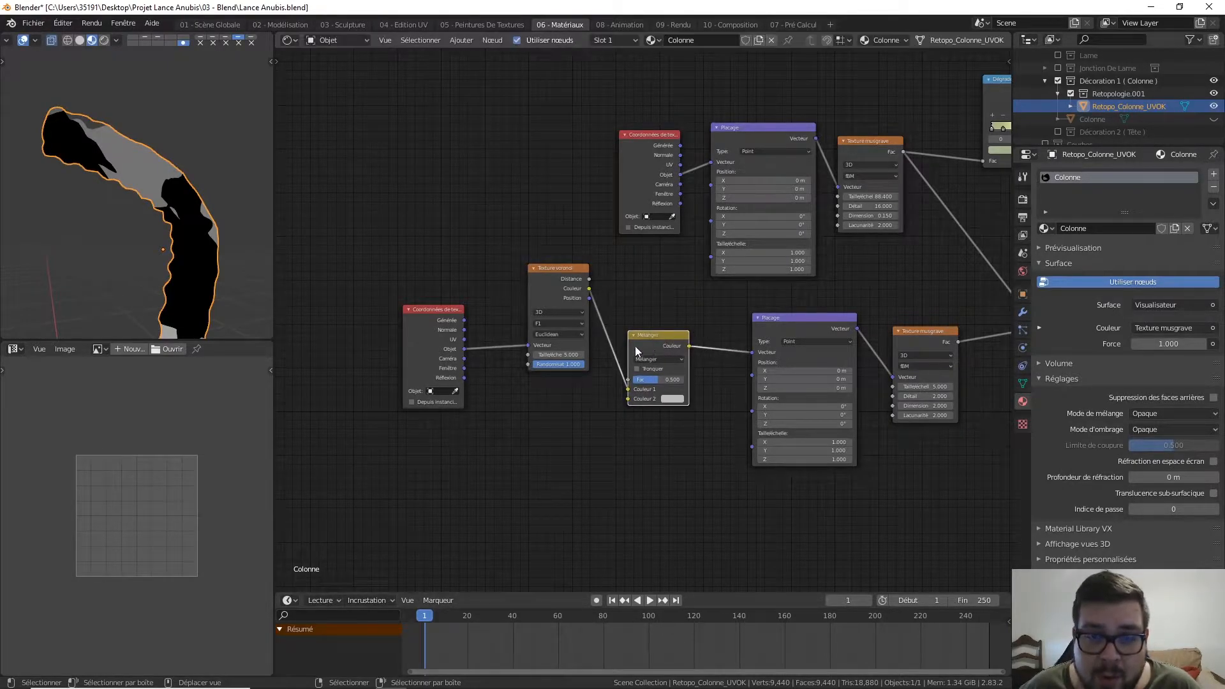
left_click_drag(439, 319, 408, 351)
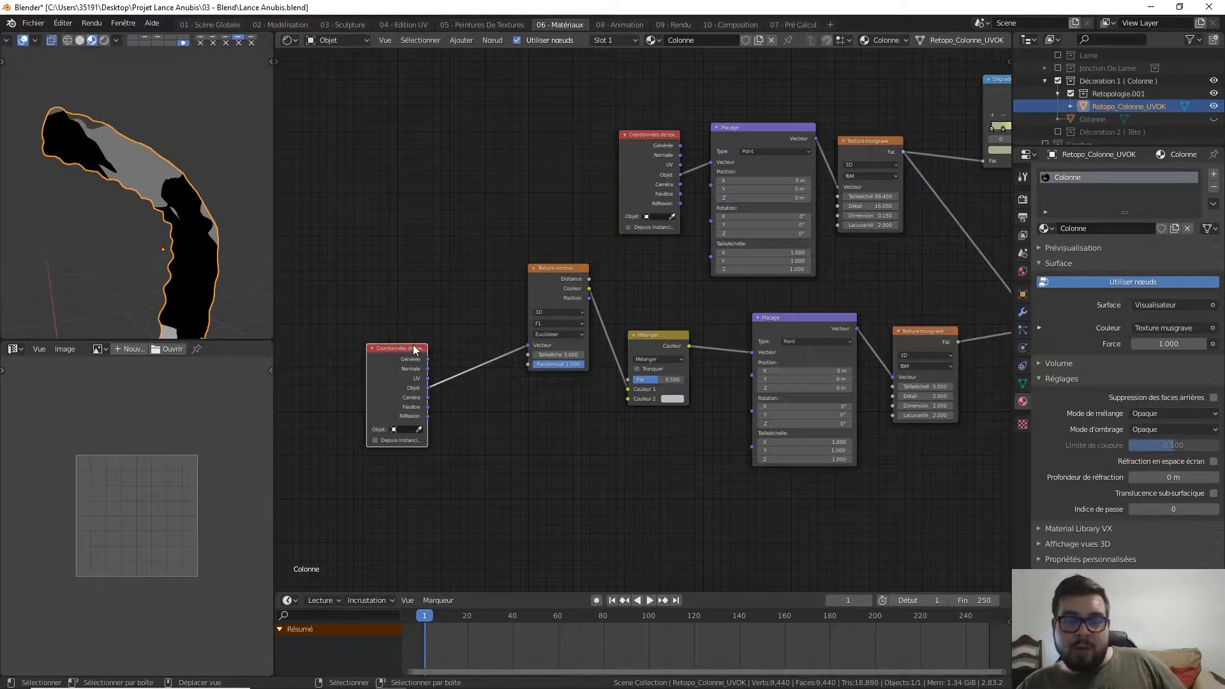
key("alt+a")
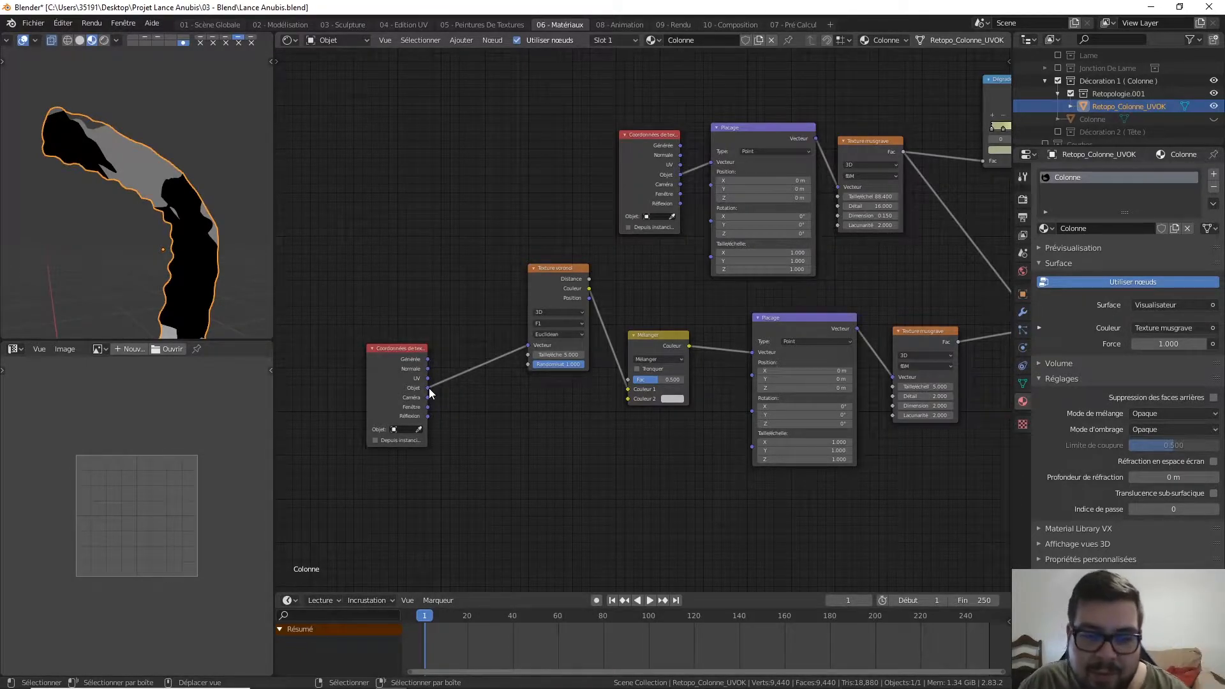
left_click(404, 354)
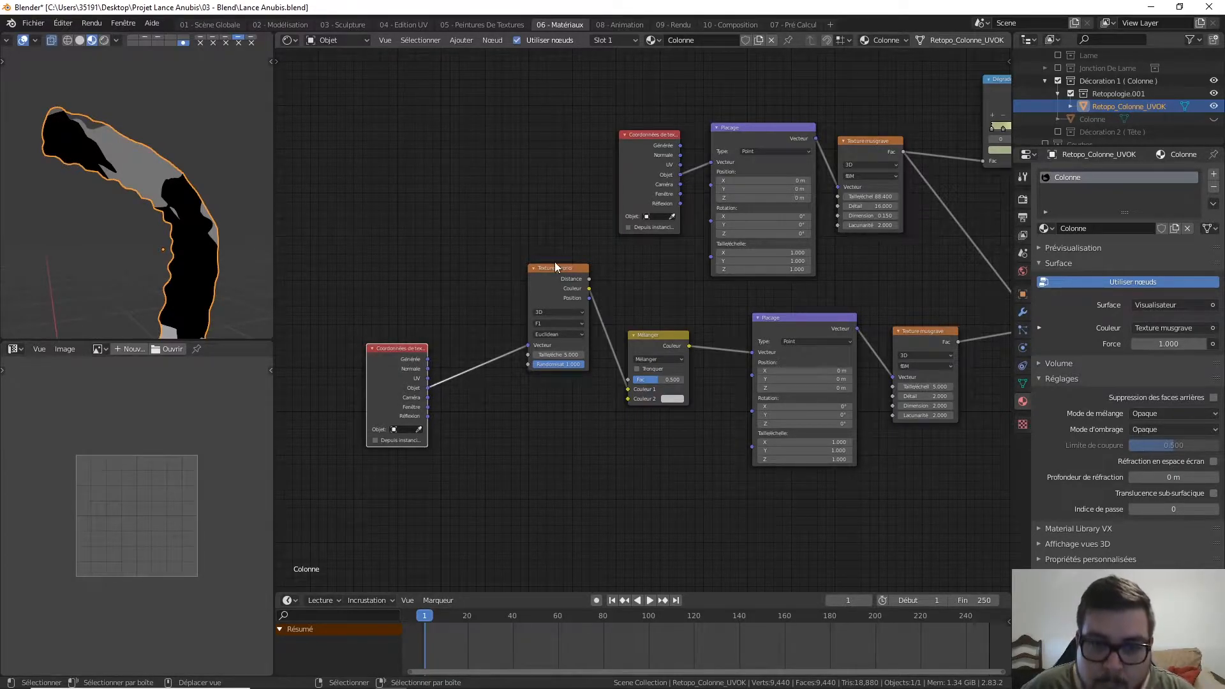
left_click_drag(556, 270, 539, 271)
left_click_drag(404, 351, 374, 334)
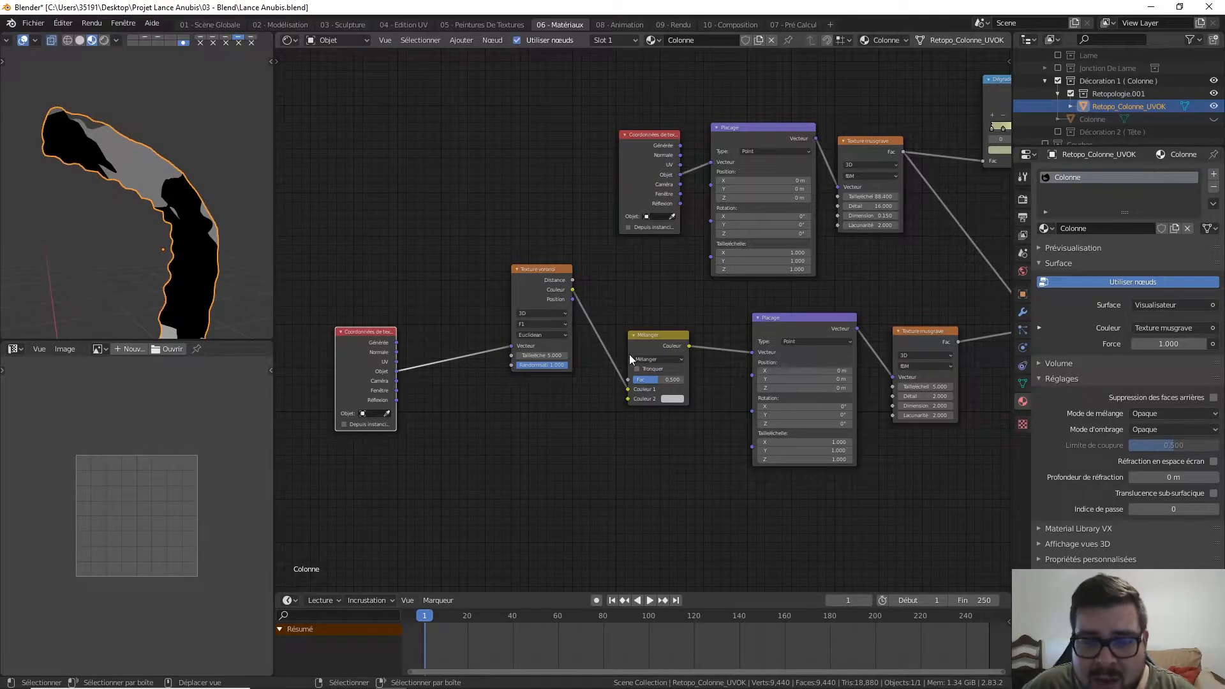
Step: Connect the lower texture coordinate node's Objet output to the Mélanger node's Couleur 2 input and realign the nodes of this branch
left_click_drag(373, 346, 632, 400)
left_click_drag(661, 340, 654, 345)
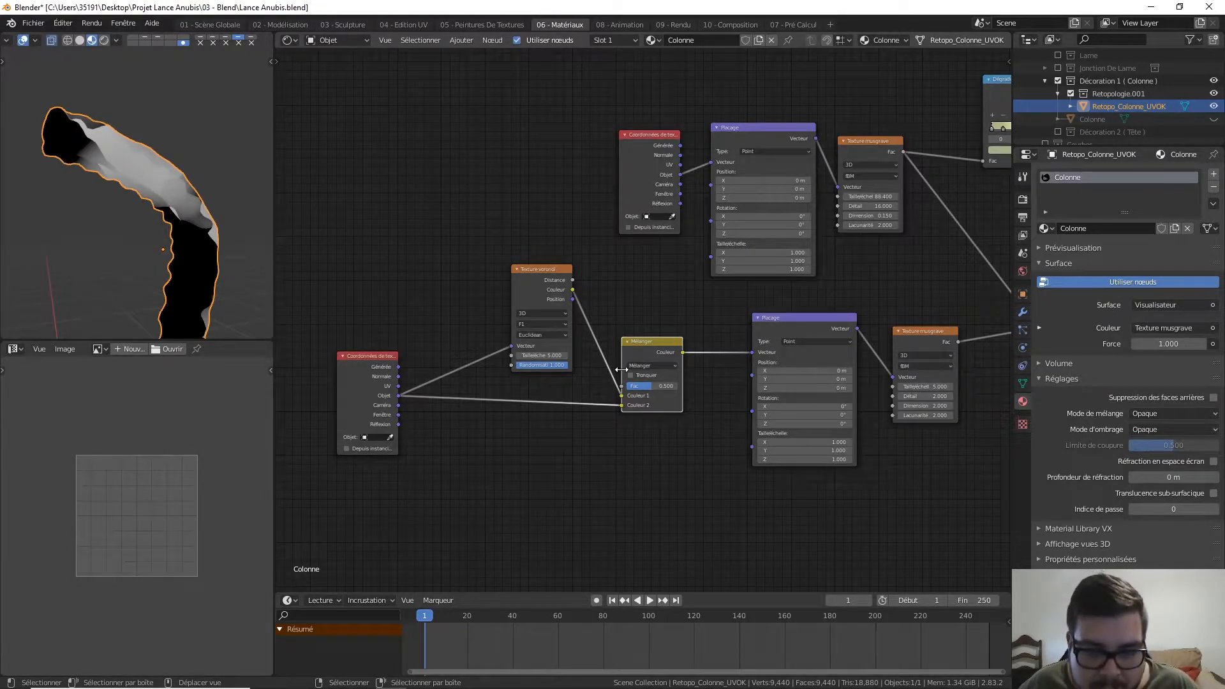
left_click_drag(380, 359, 381, 368)
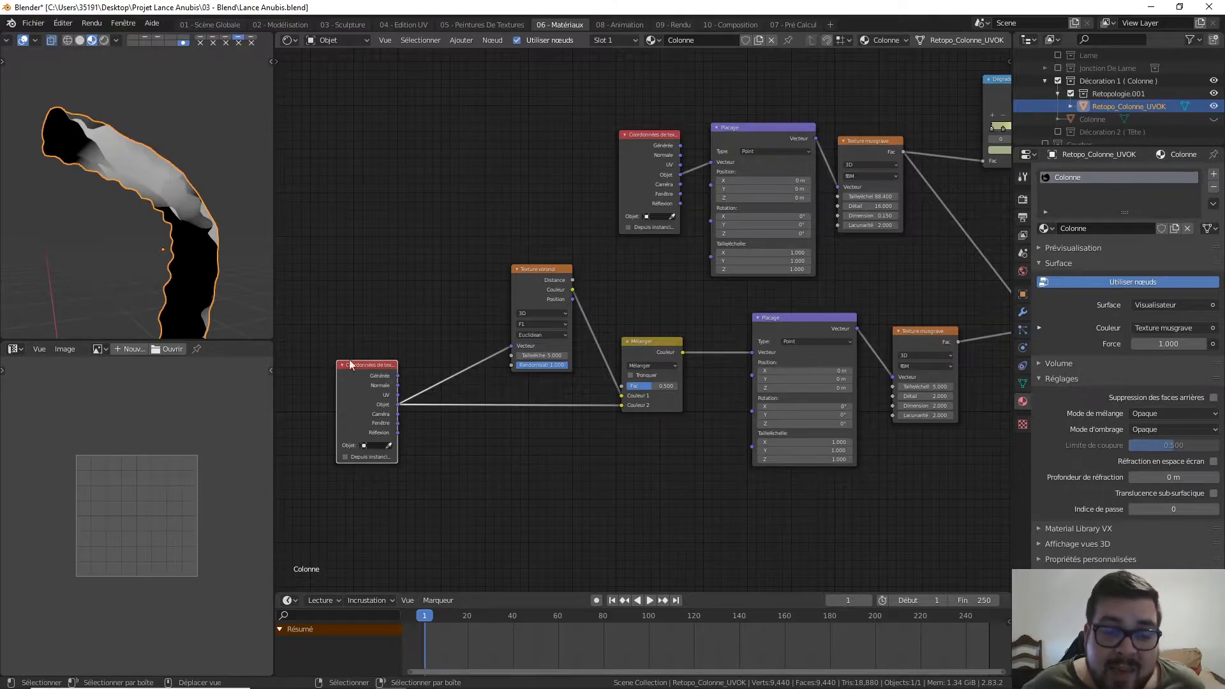
scroll(537, 351, "up", 1)
left_click_drag(312, 377, 325, 379)
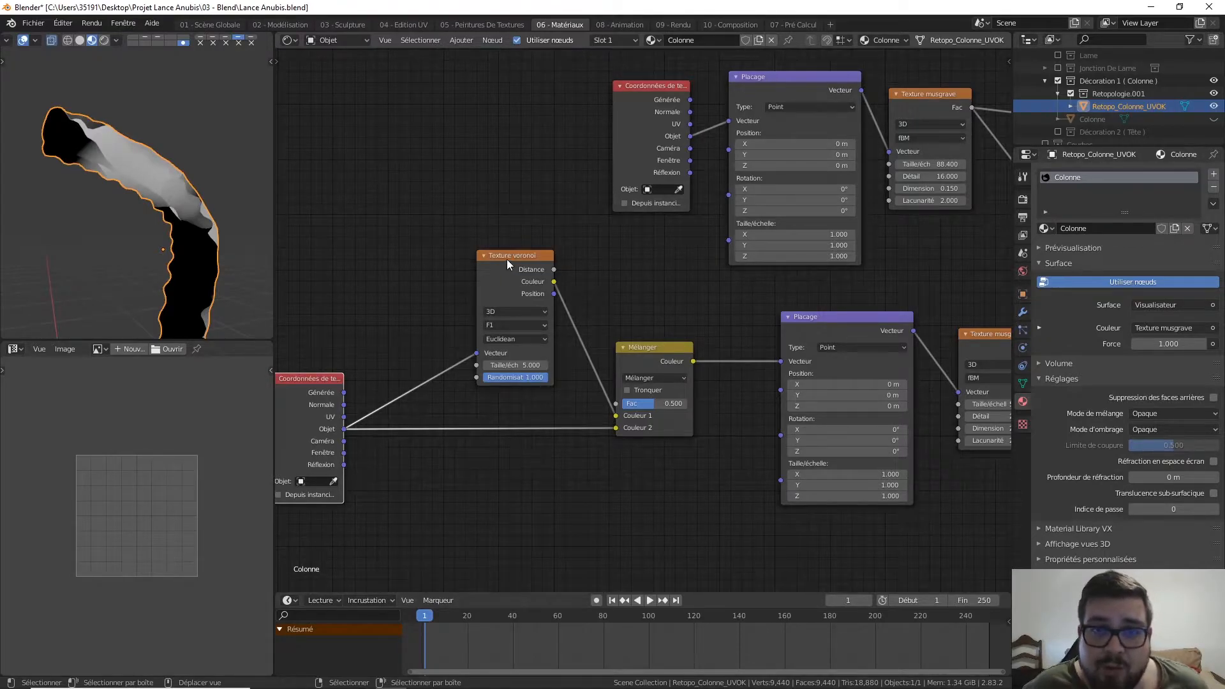
left_click_drag(506, 263, 503, 234)
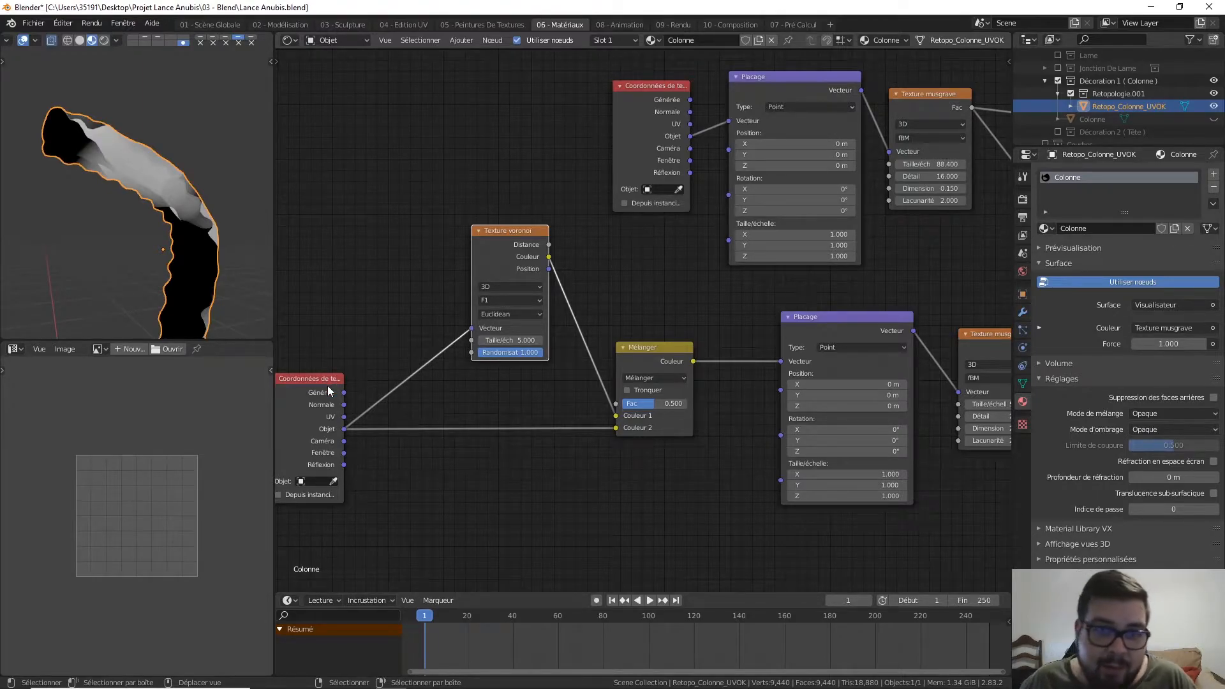
left_click_drag(345, 429, 389, 425)
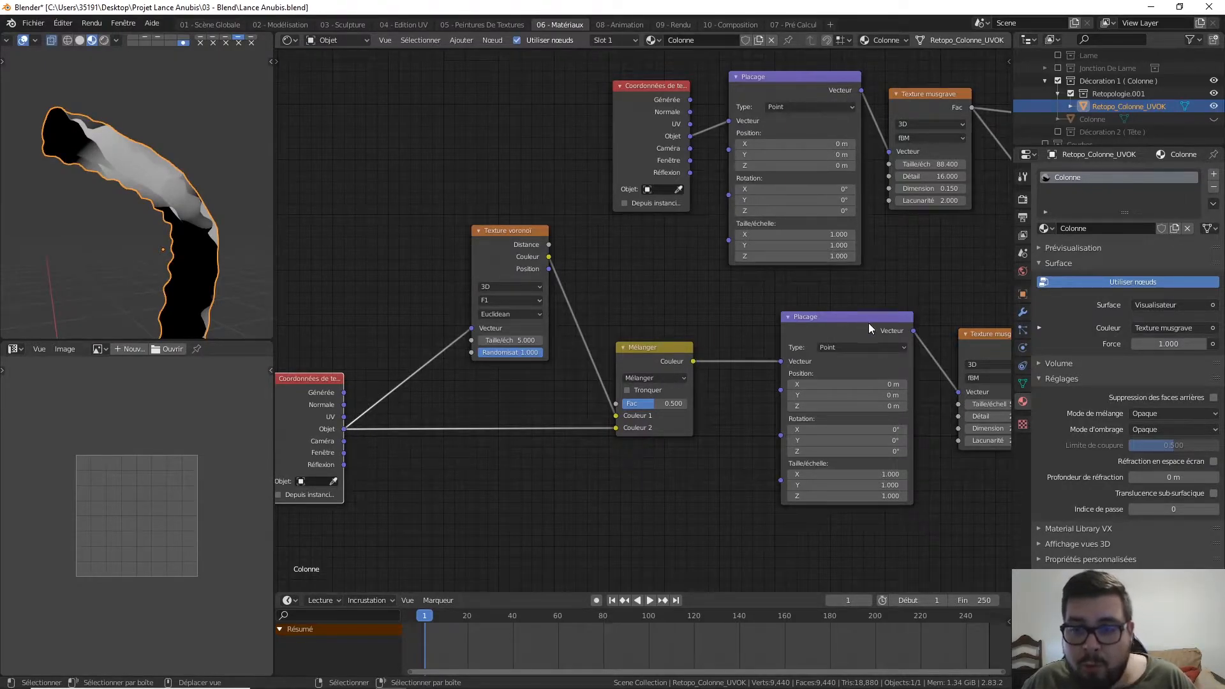
Step: Test the Mélanger node's Fac at 1 and 0, set it to 0.35, and inspect the column in the 3D view
left_click_drag(660, 406, 695, 406)
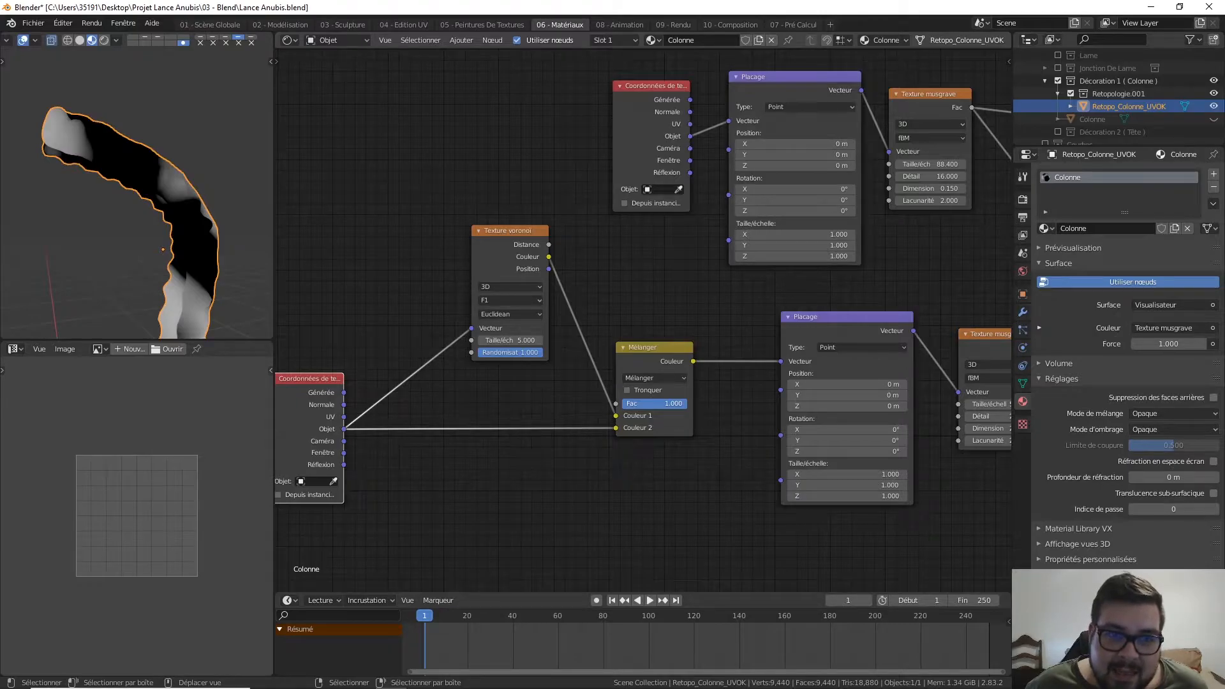
left_click_drag(682, 405, 622, 405)
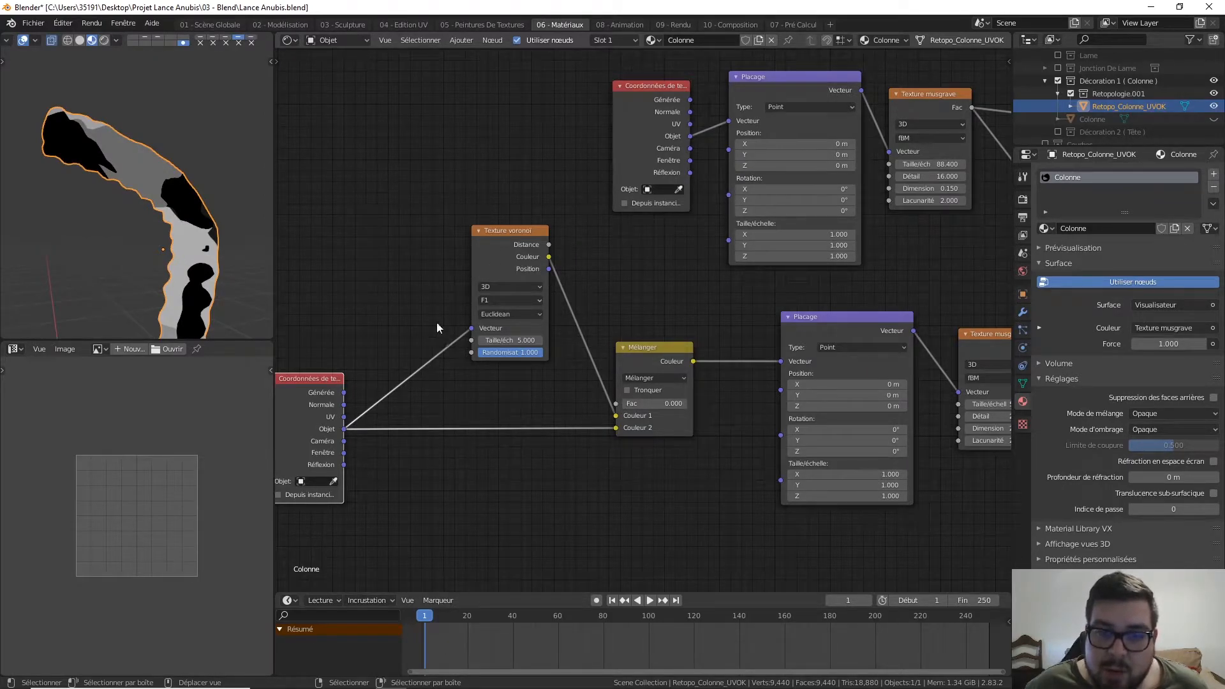
left_click_drag(652, 404, 692, 403)
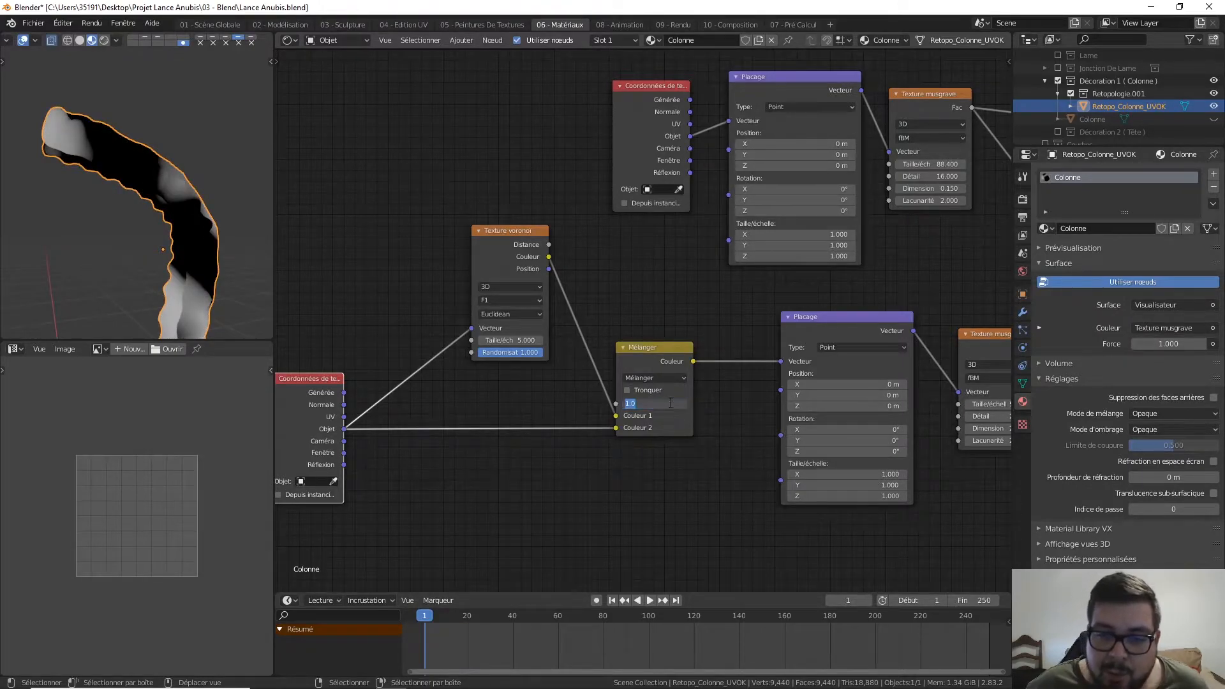
type("0.35")
key("Return")
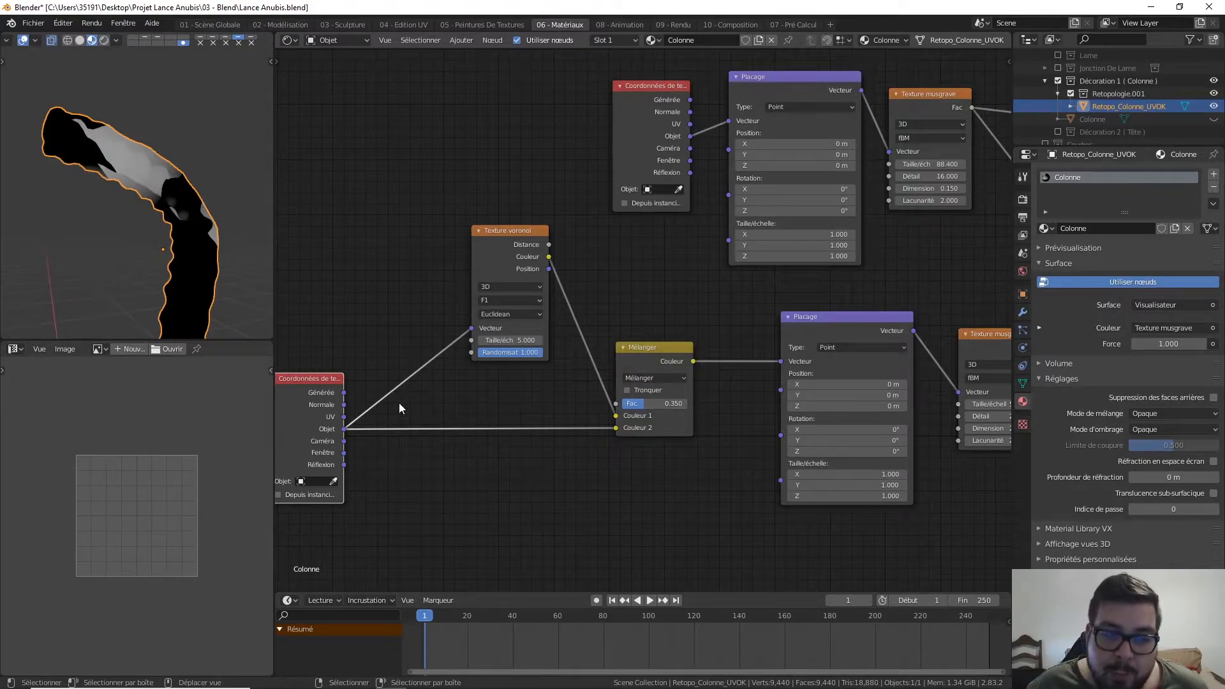
middle_click_drag(136, 175, 177, 180)
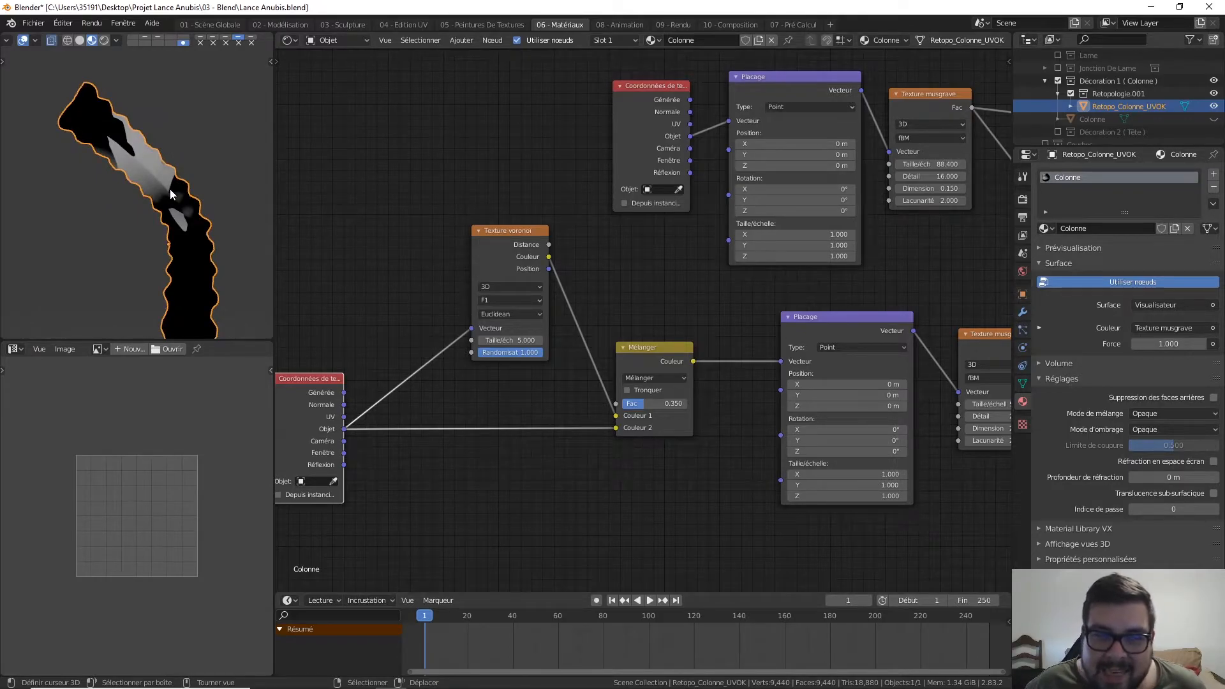
middle_click_drag(170, 190, 208, 274)
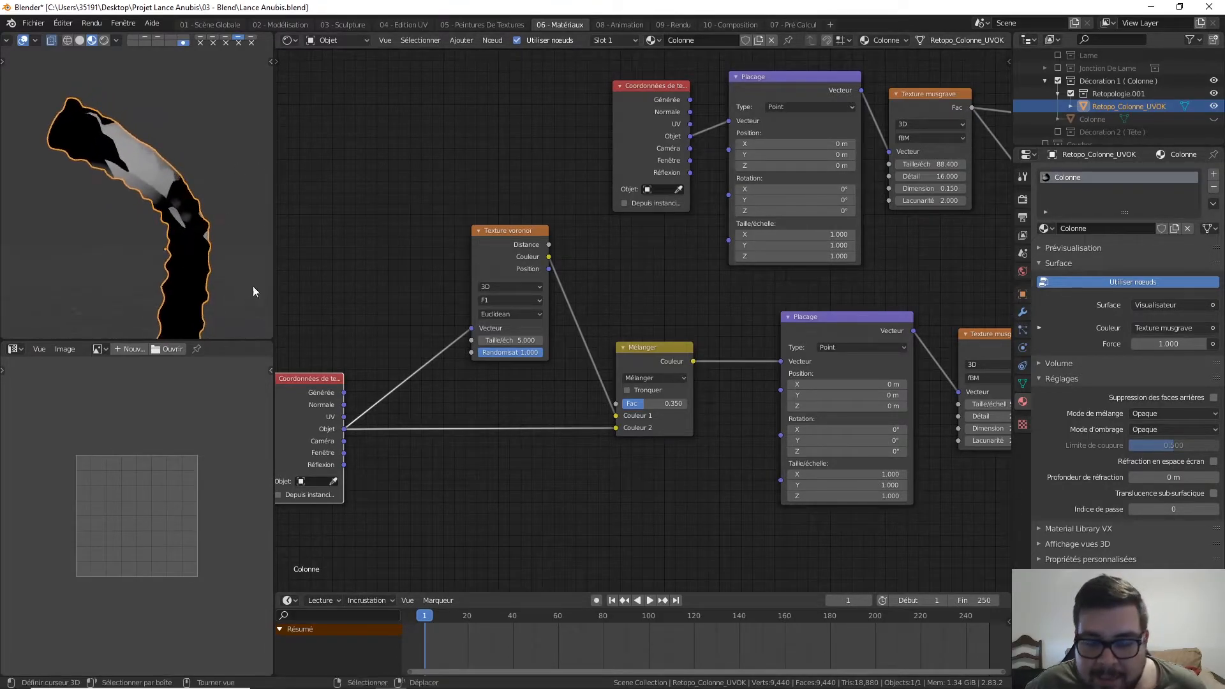
Step: Move the lower Placage node closer to the Mélanger node and select the Texture musgrave node it feeds
middle_click_drag(706, 402, 596, 386)
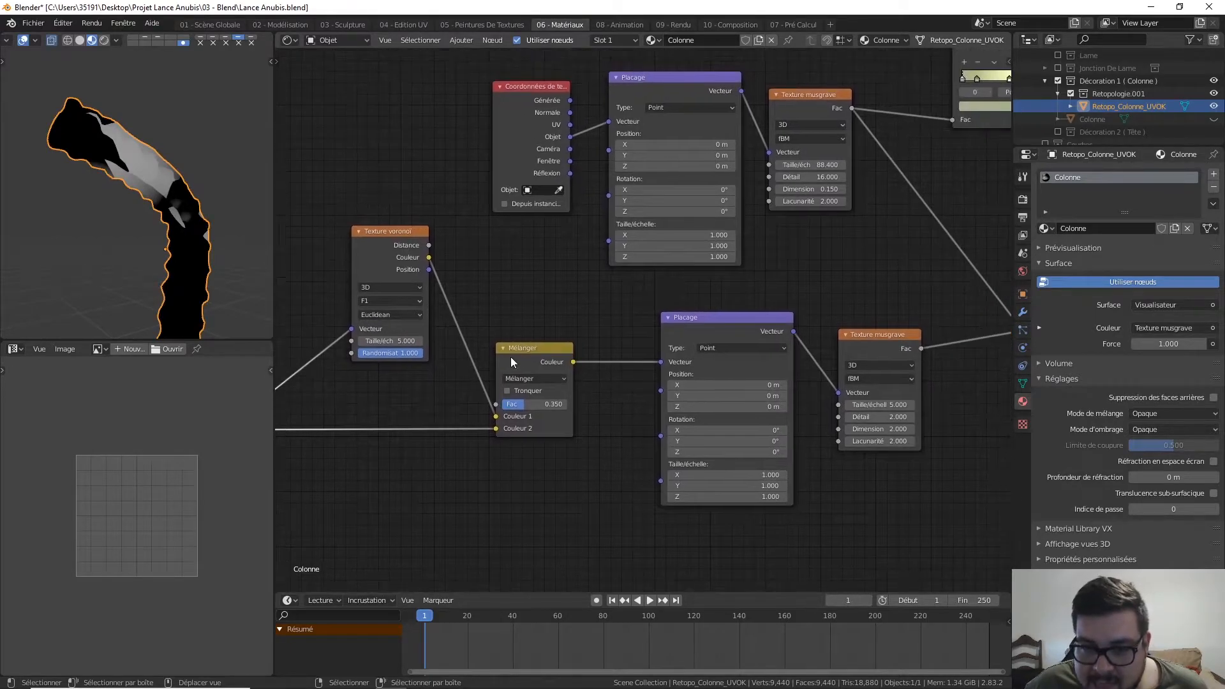
left_click(727, 320)
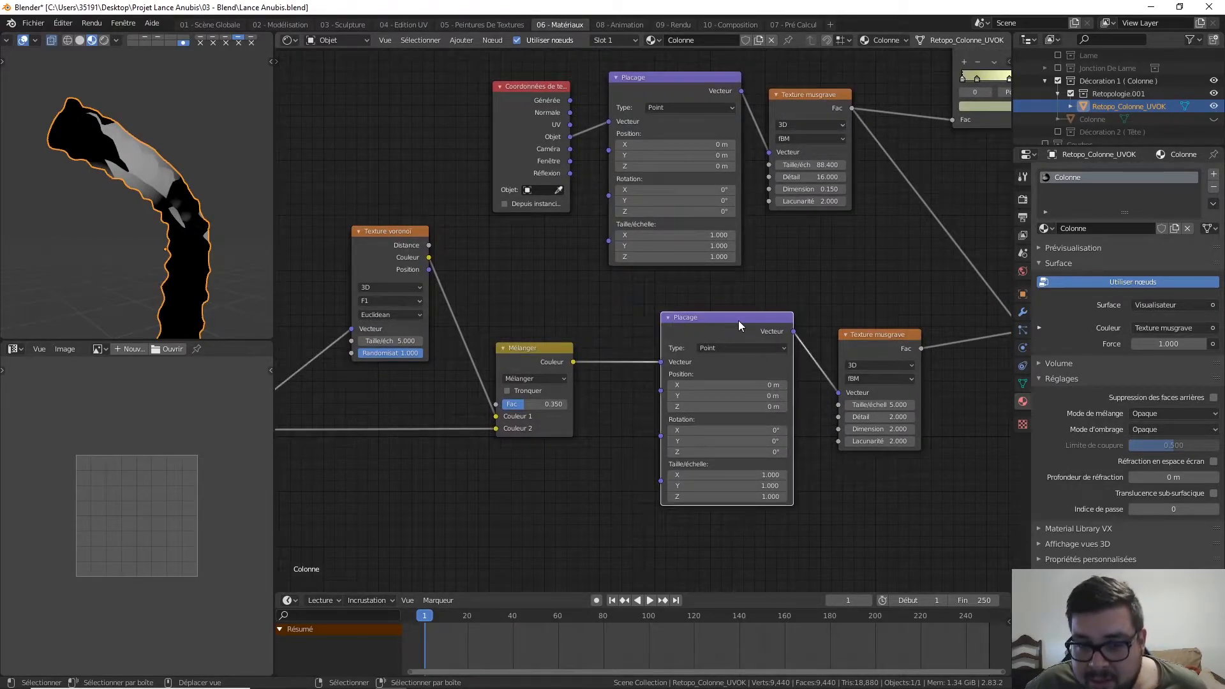
left_click_drag(738, 327, 704, 331)
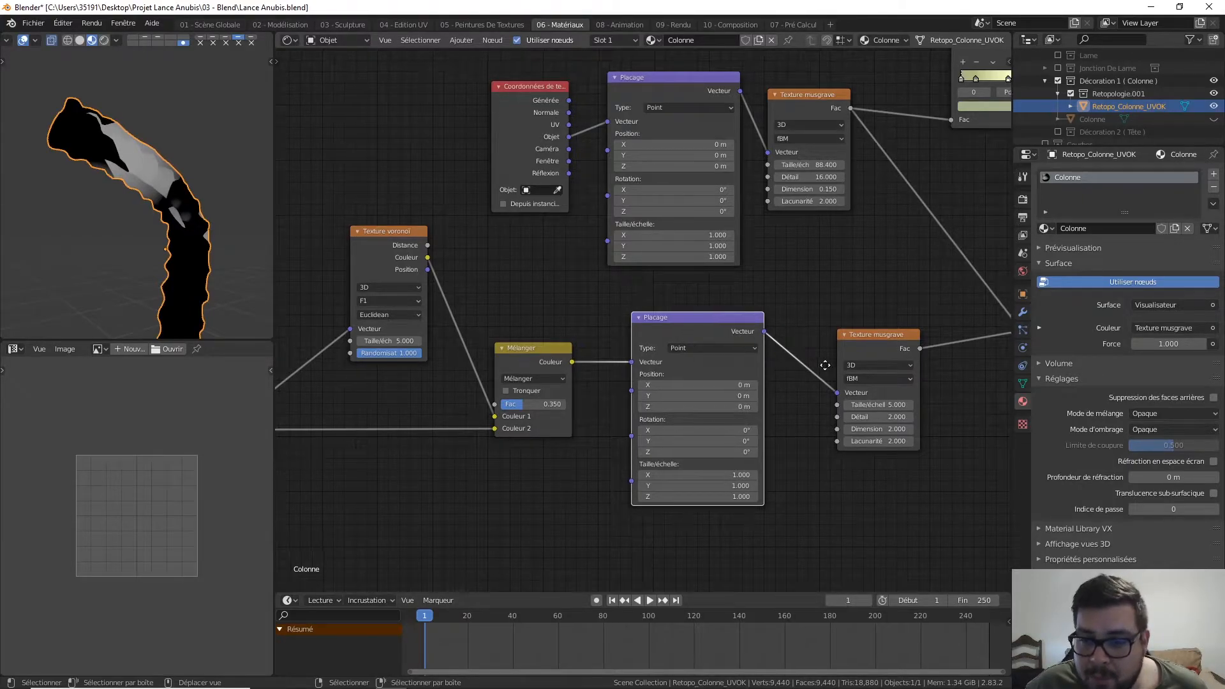
middle_click_drag(827, 365, 669, 355)
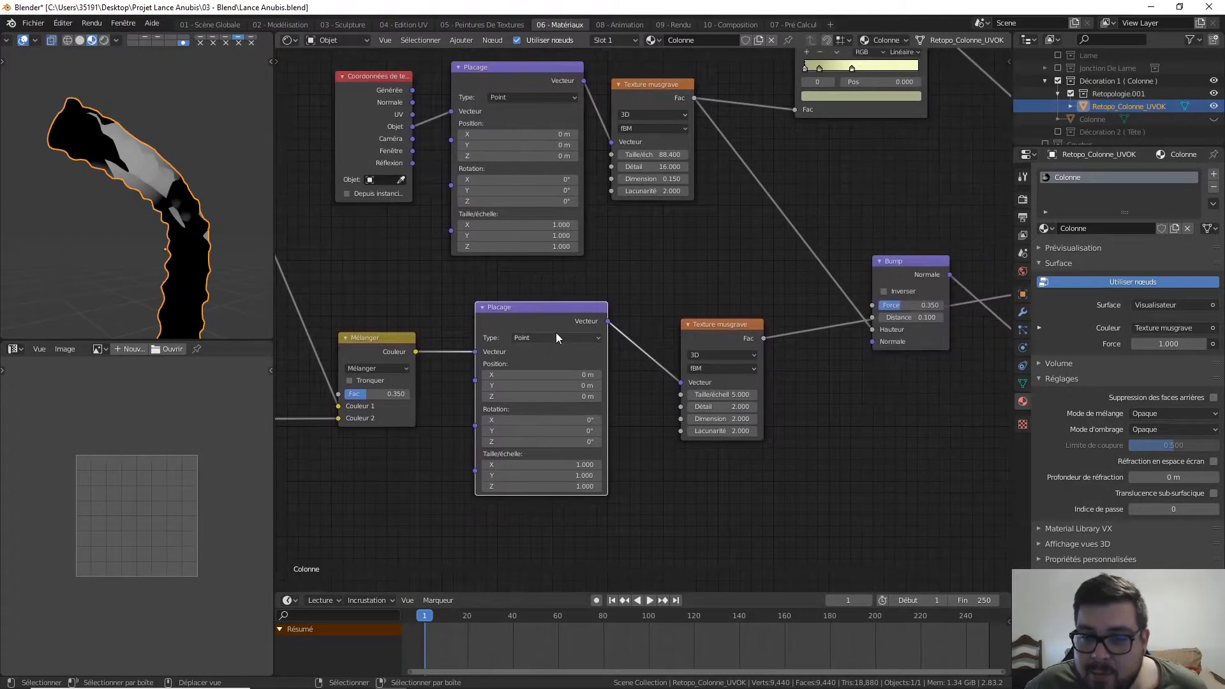
left_click(732, 321)
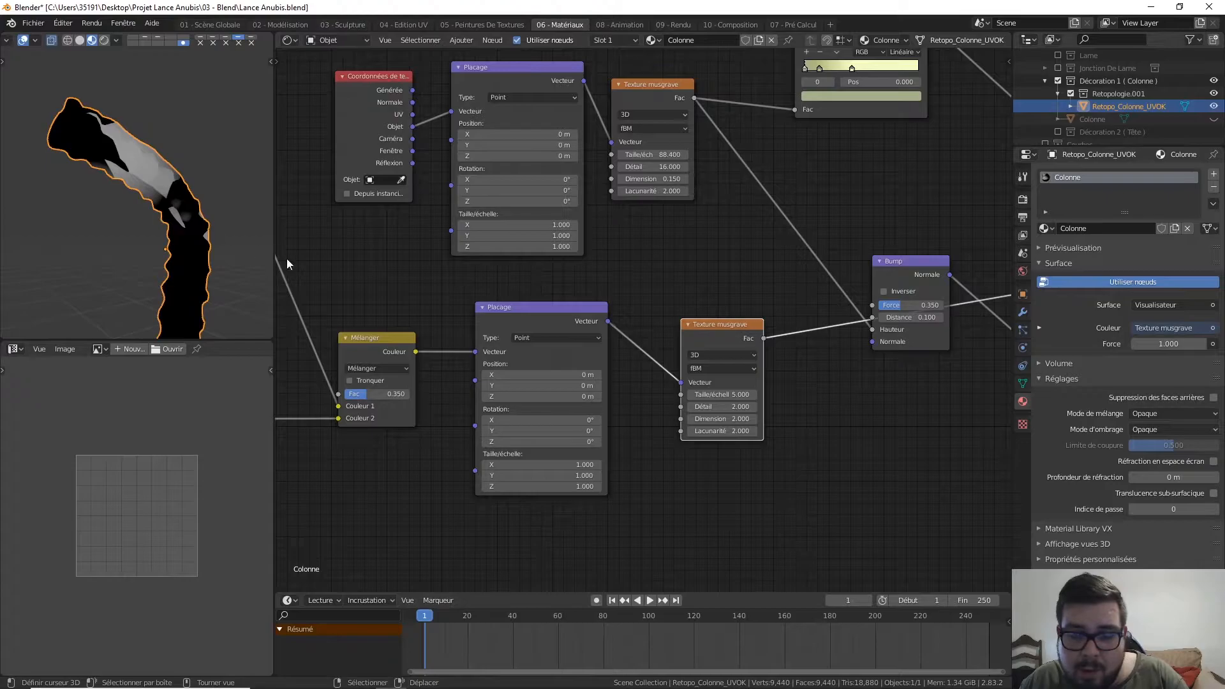
Step: Set the lower Texture musgrave node's Détail to 16, Dimension to 0.25 and Taille/échelle to 9.1
middle_click_drag(467, 358, 554, 387)
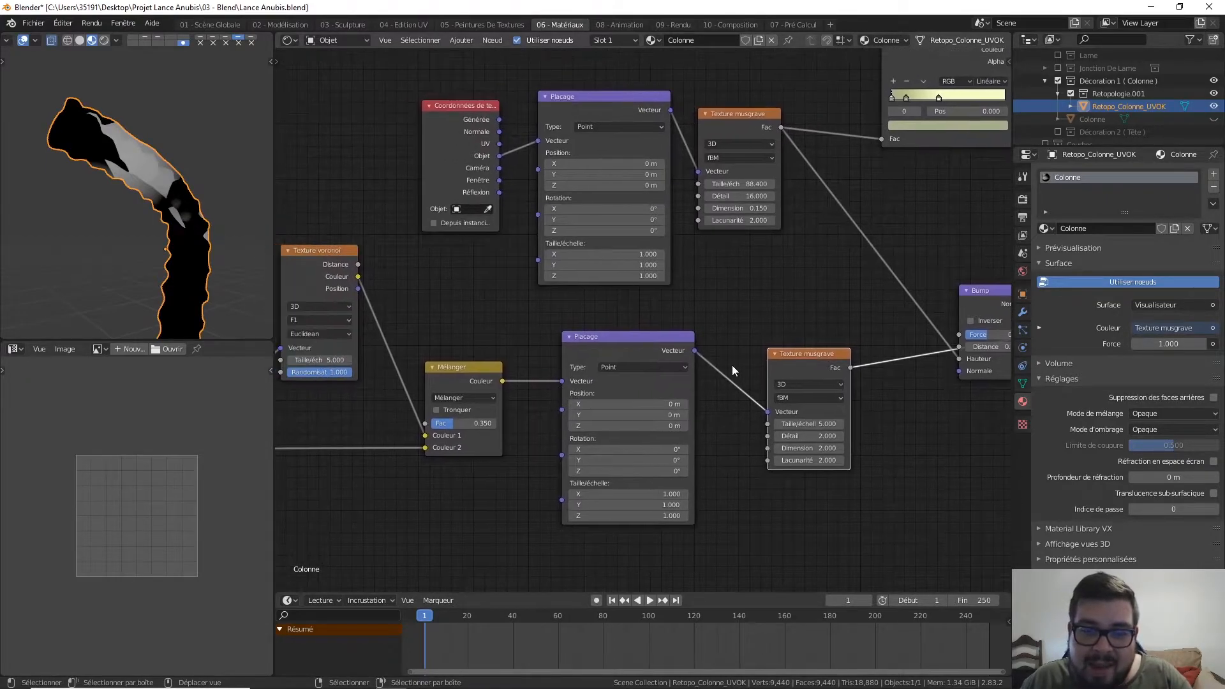
scroll(581, 337, "down", 2)
scroll(611, 340, "down", 1)
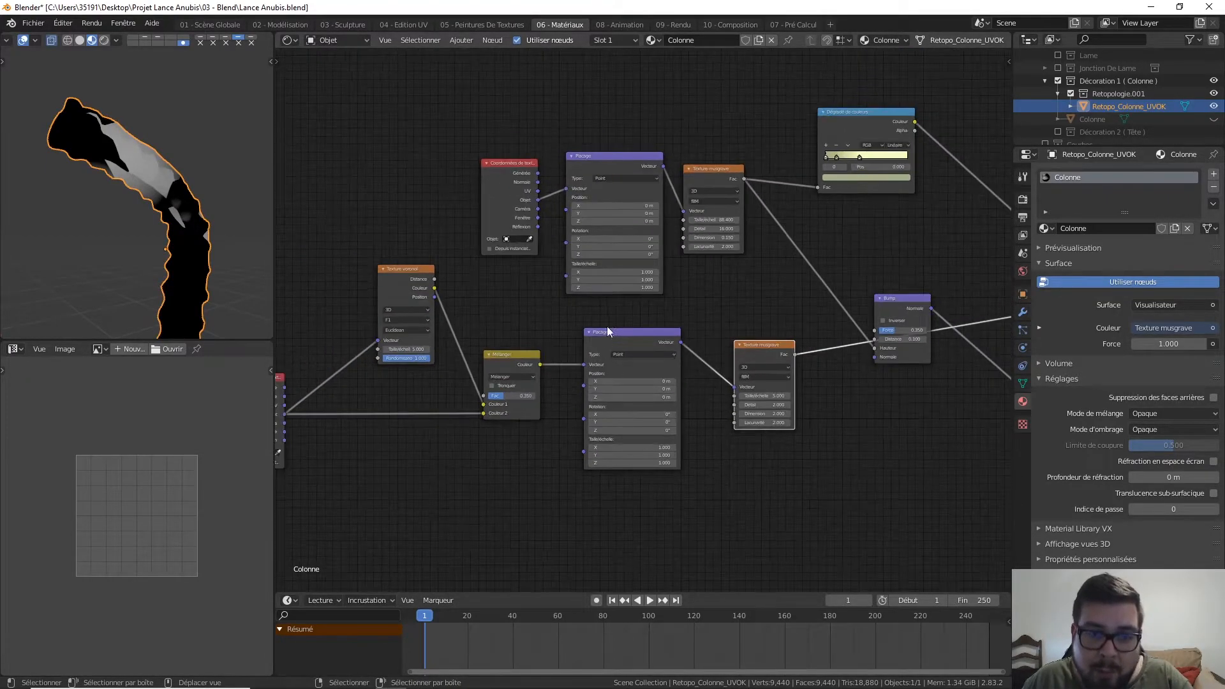
scroll(464, 355, "down", 1)
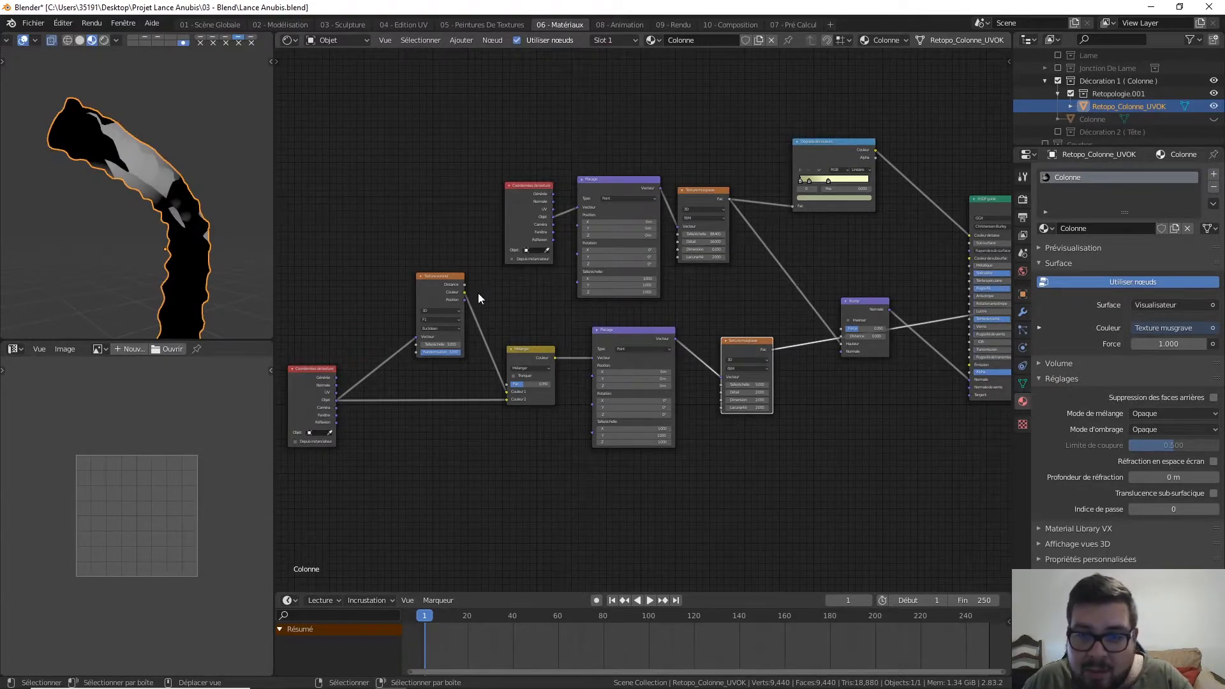
scroll(783, 460, "up", 3)
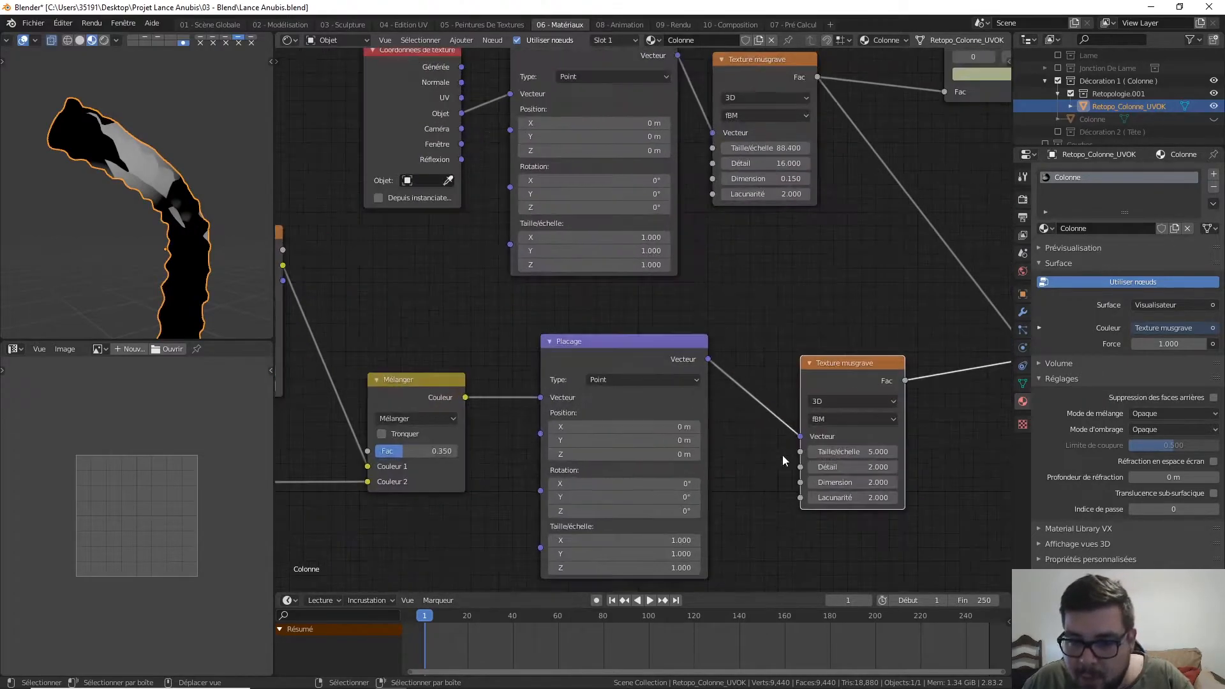
middle_click_drag(783, 461, 572, 425)
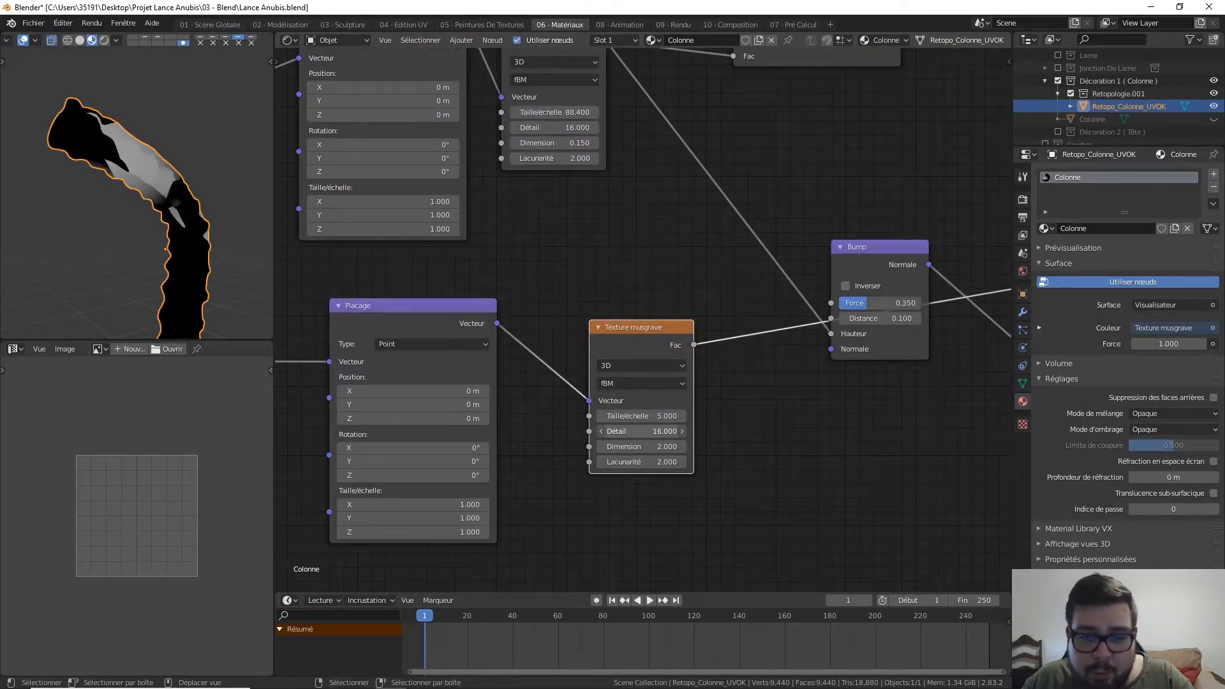
left_click(647, 446)
type("0.25")
key("Return")
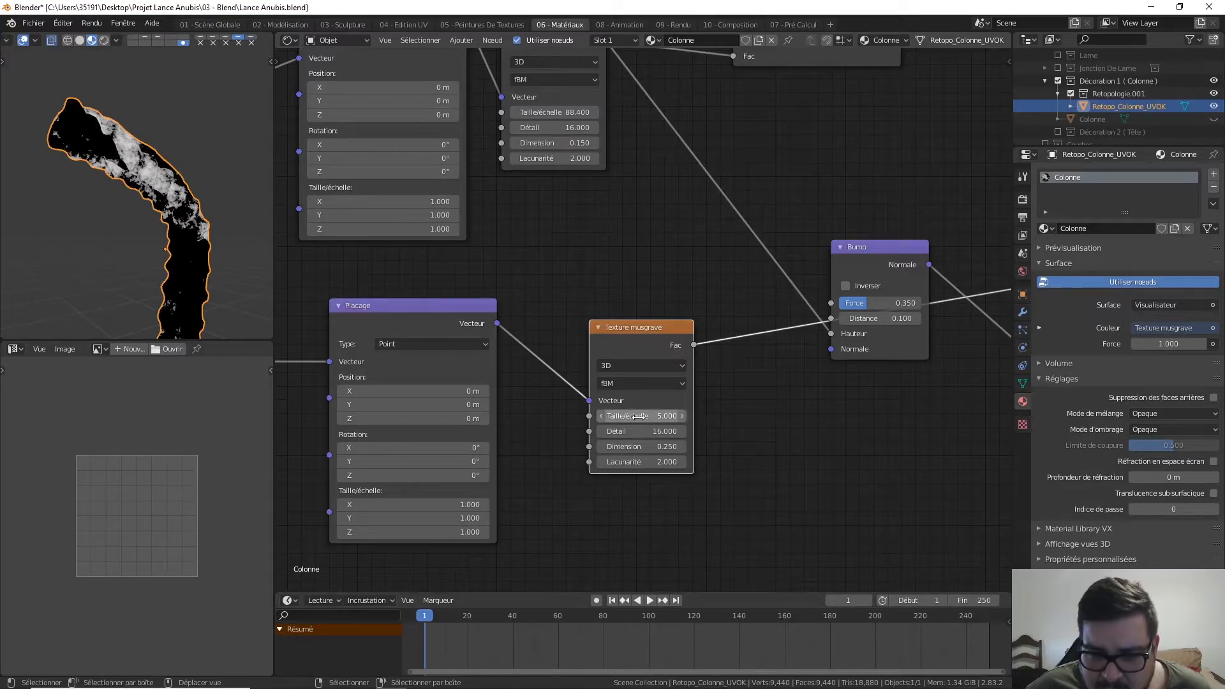
left_click_drag(634, 416, 661, 416)
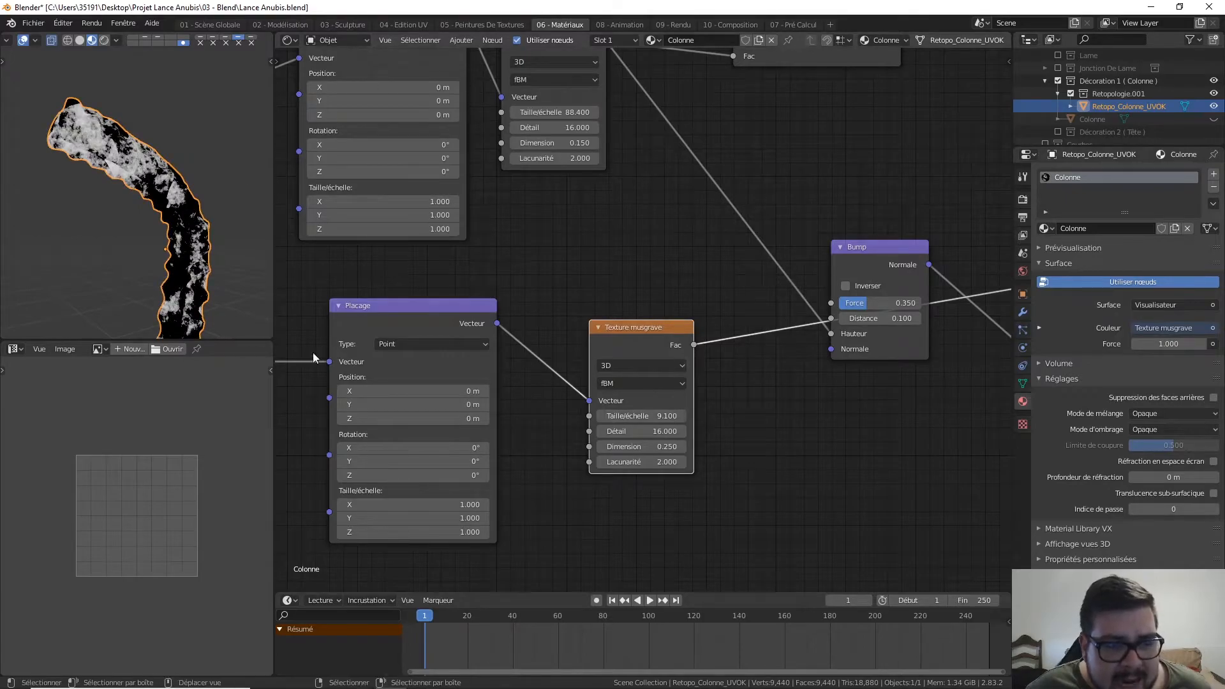
Step: Connect the lower texture coordinate node's Générée output to the Texture voronoi's Vecteur and Mélanger's Couleur 2 inputs, and shift the coordinate node closer
middle_click_drag(424, 324, 514, 319)
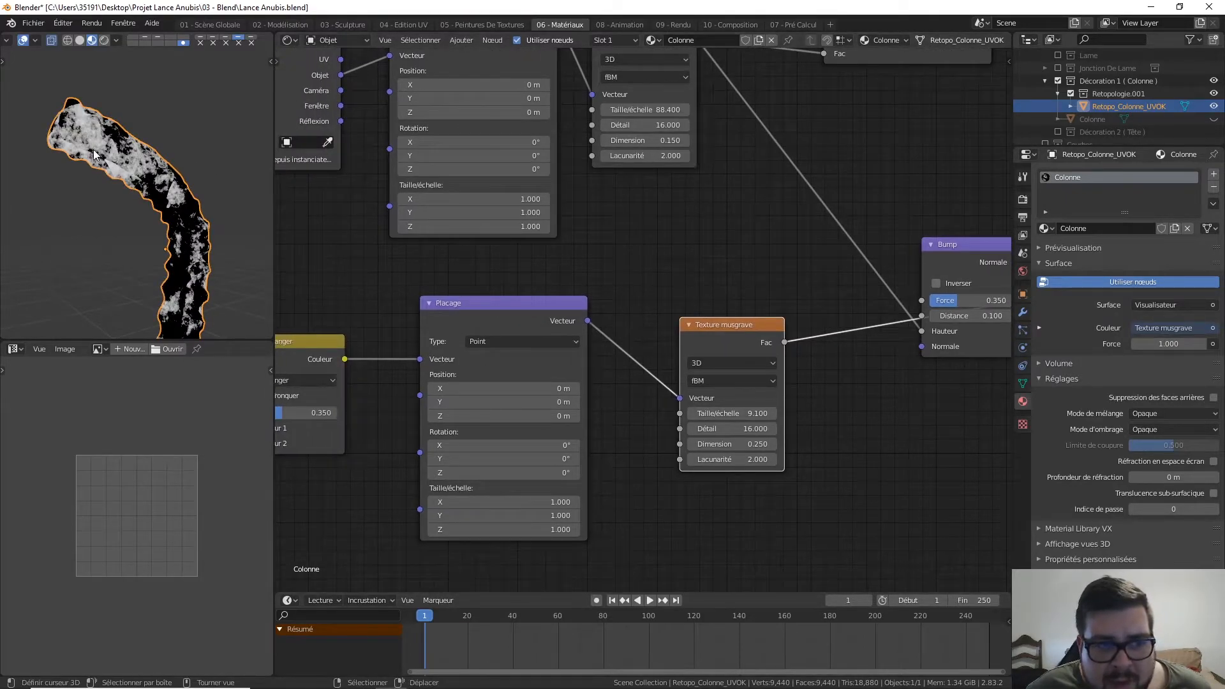
middle_click_drag(393, 311, 642, 304)
middle_click_drag(438, 305, 650, 267)
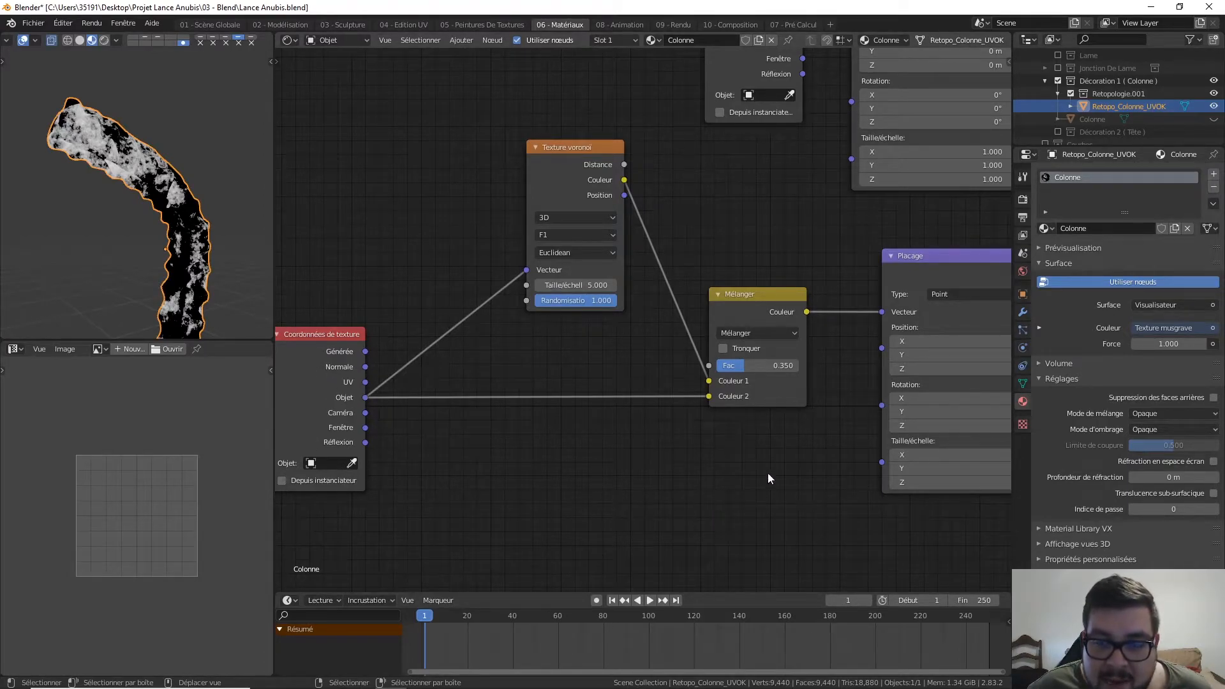
scroll(583, 318, "down", 1)
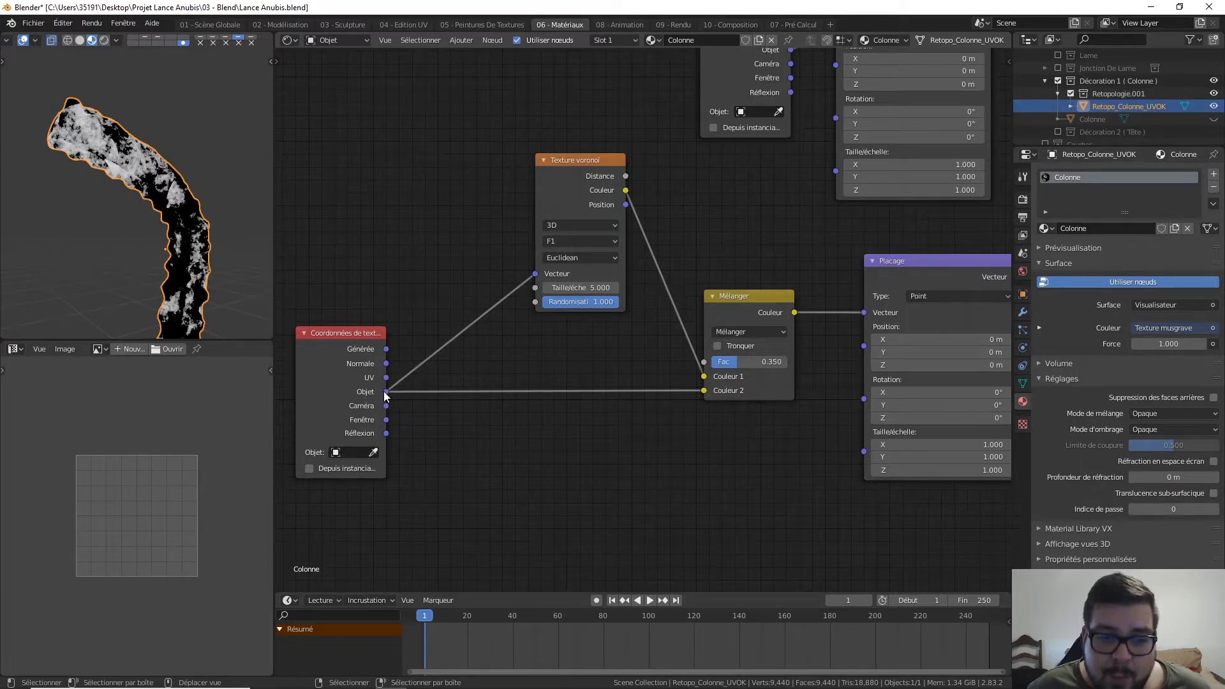
left_click_drag(387, 349, 536, 274)
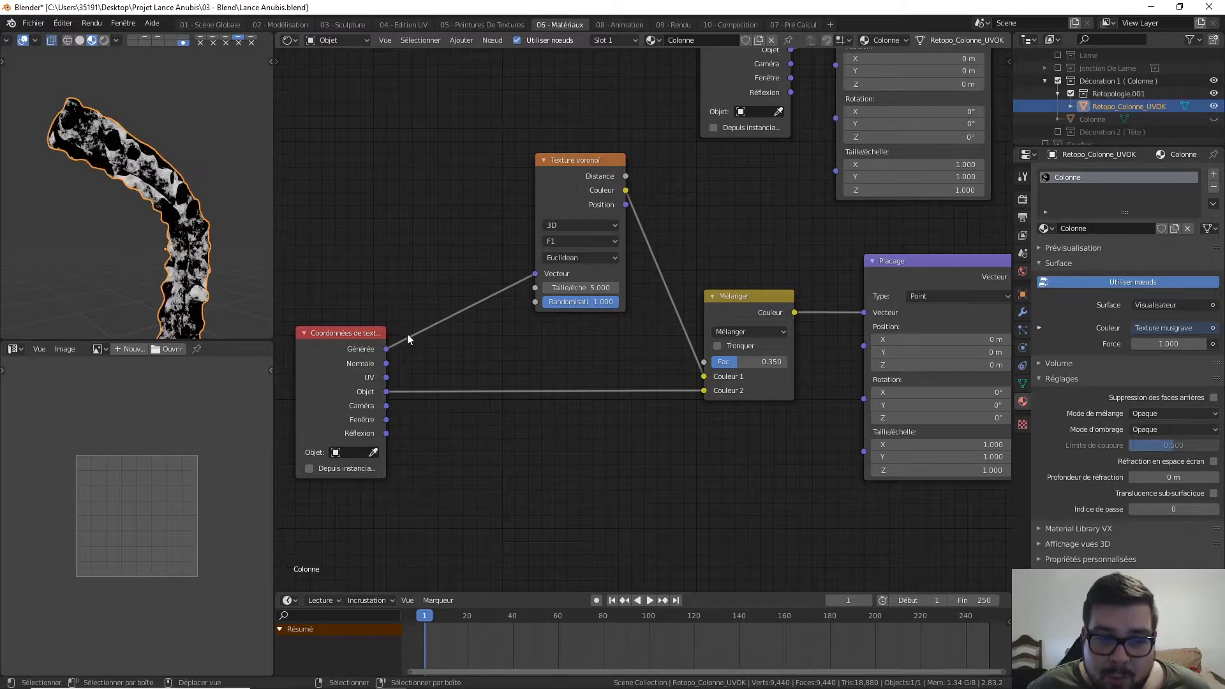
left_click_drag(387, 349, 704, 389)
middle_click_drag(136, 213, 195, 213)
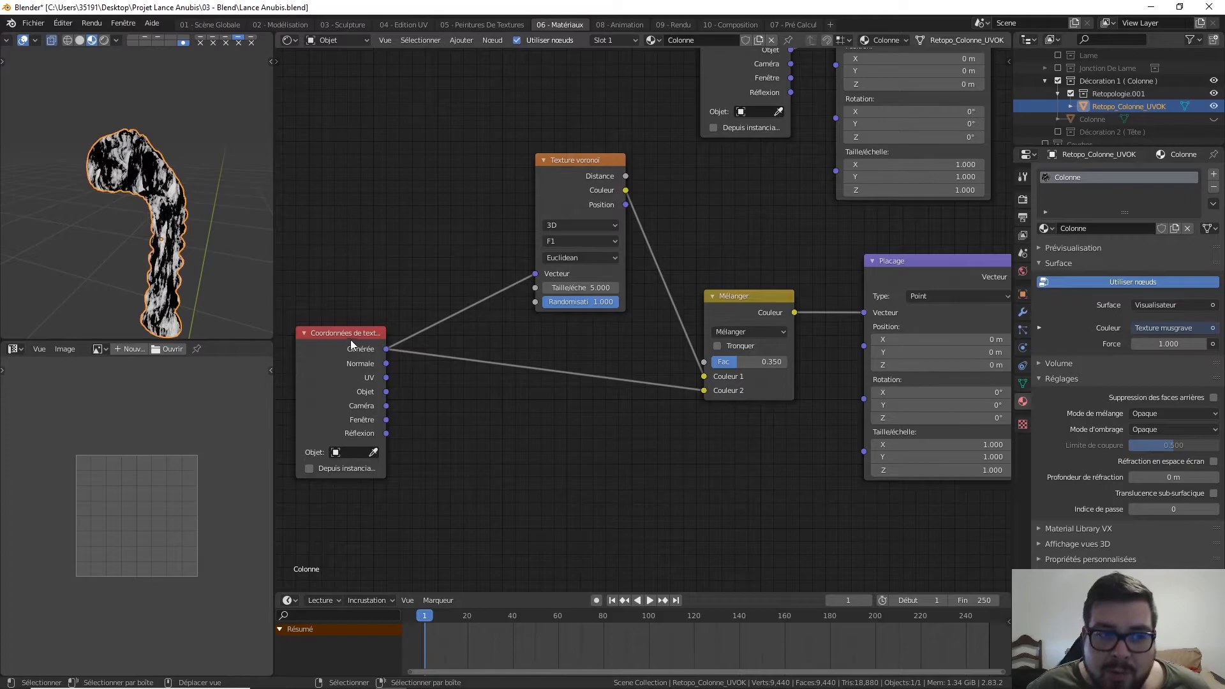
left_click_drag(362, 333, 388, 347)
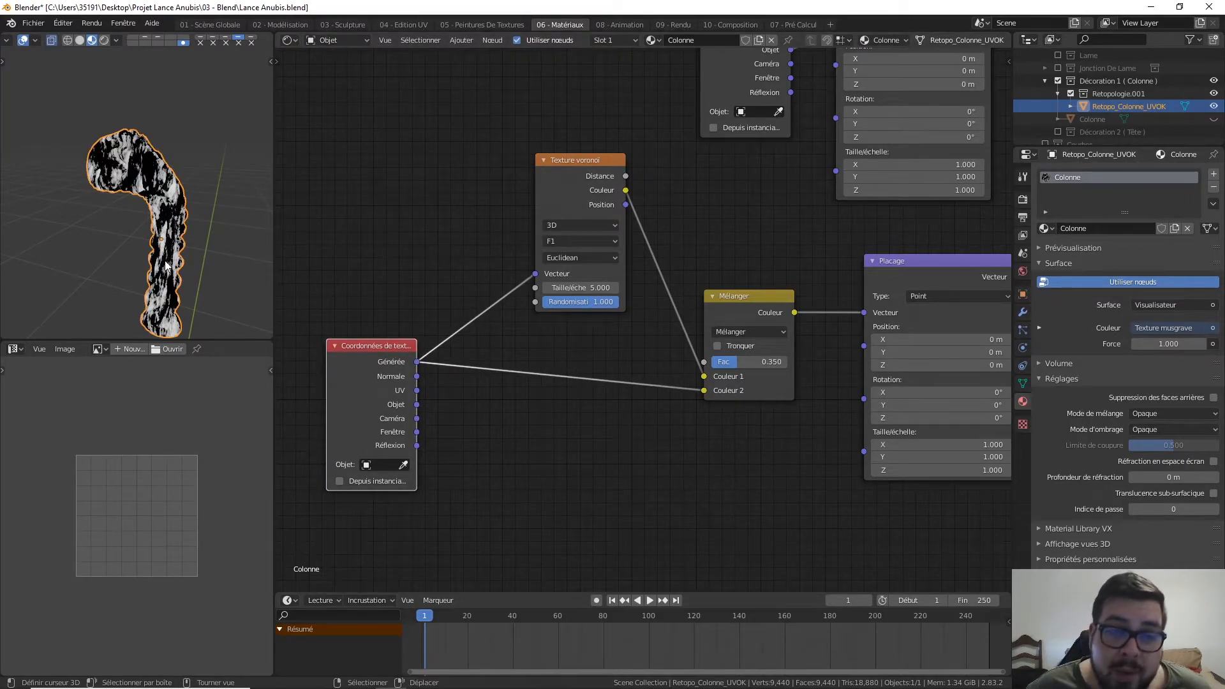
left_click_drag(393, 348, 393, 354)
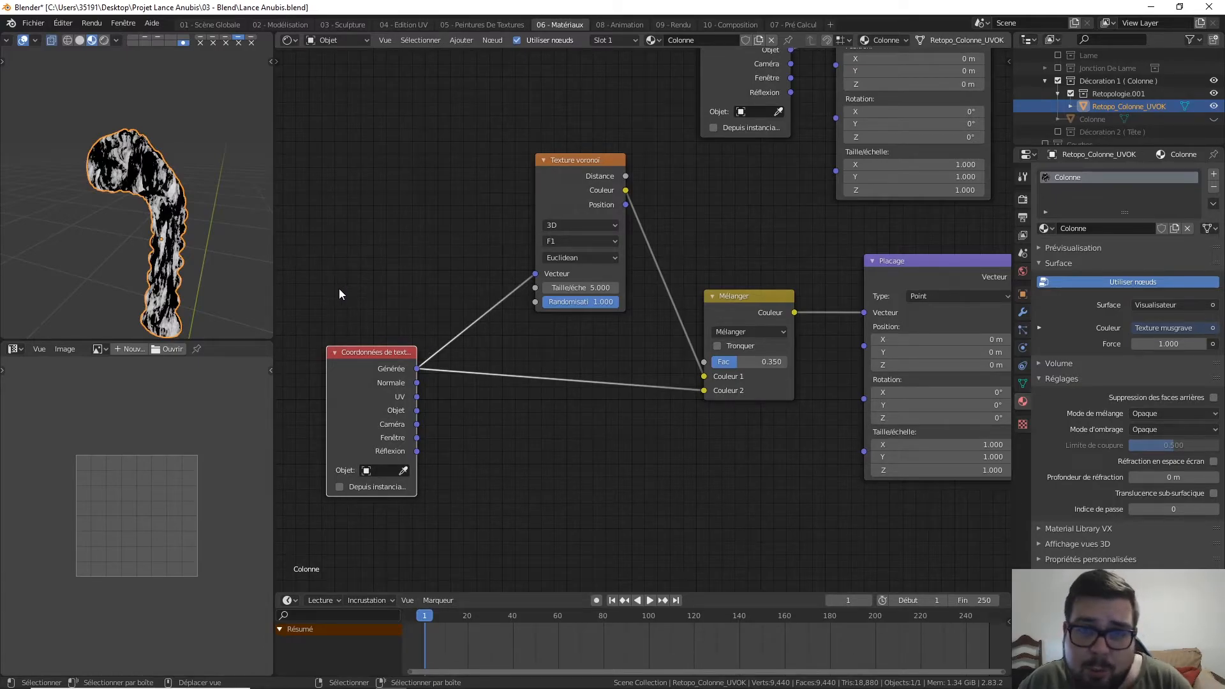
Step: Inspect the texture on the column in the 3D view and set the lower Texture musgrave node's Taille/échelle to 25
middle_click_drag(264, 217, 231, 150)
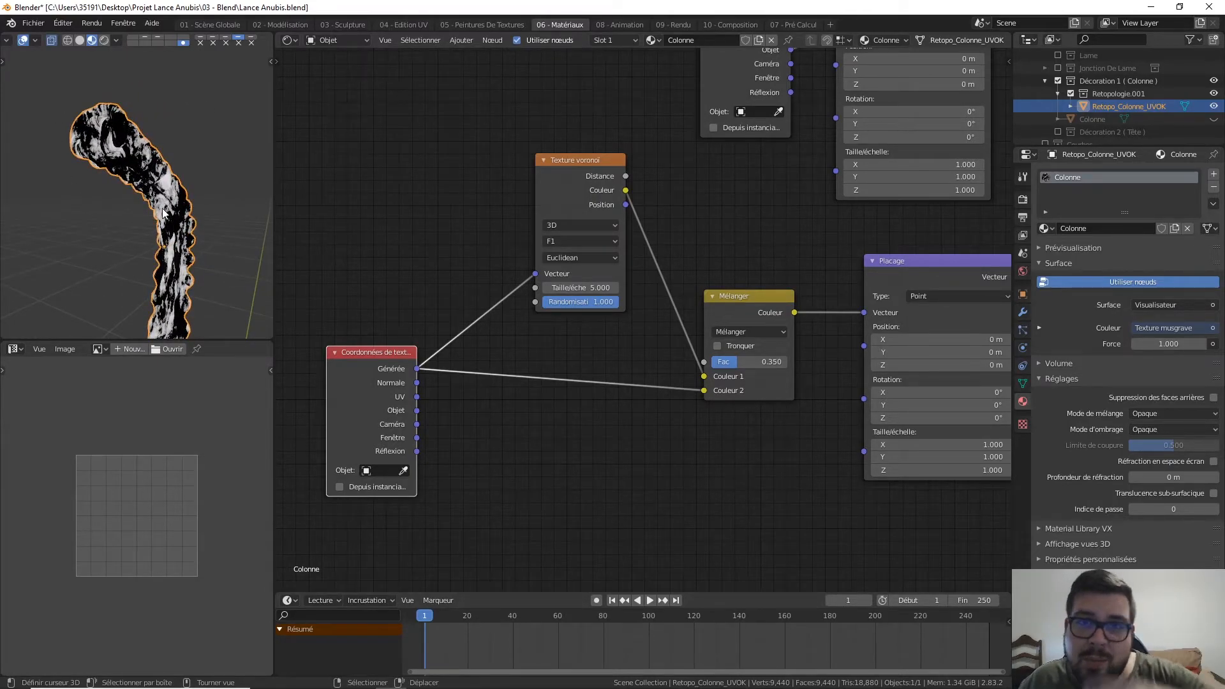
mouse_move(200, 222)
middle_mouse_down()
mouse_move(249, 210)
mouse_move(260, 178)
mouse_move(190, 209)
mouse_move(185, 233)
middle_mouse_up()
middle_click_drag(668, 297, 506, 282)
middle_click_drag(259, 211, 74, 151)
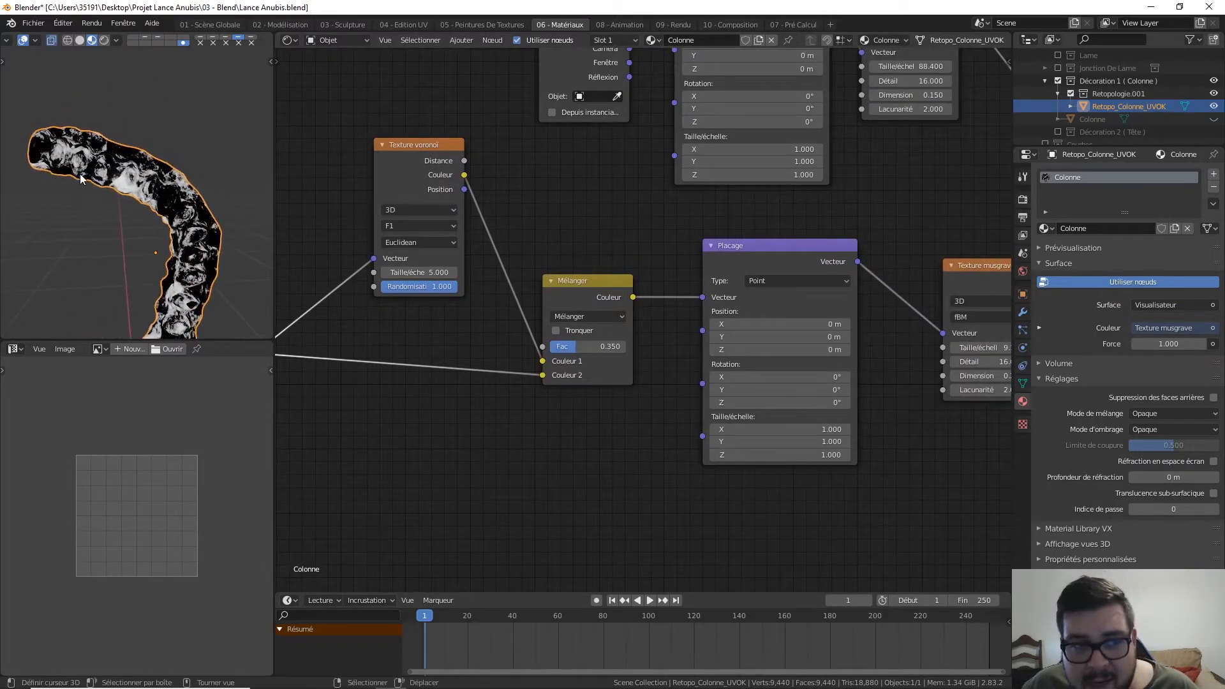
middle_click_drag(167, 208, 204, 154)
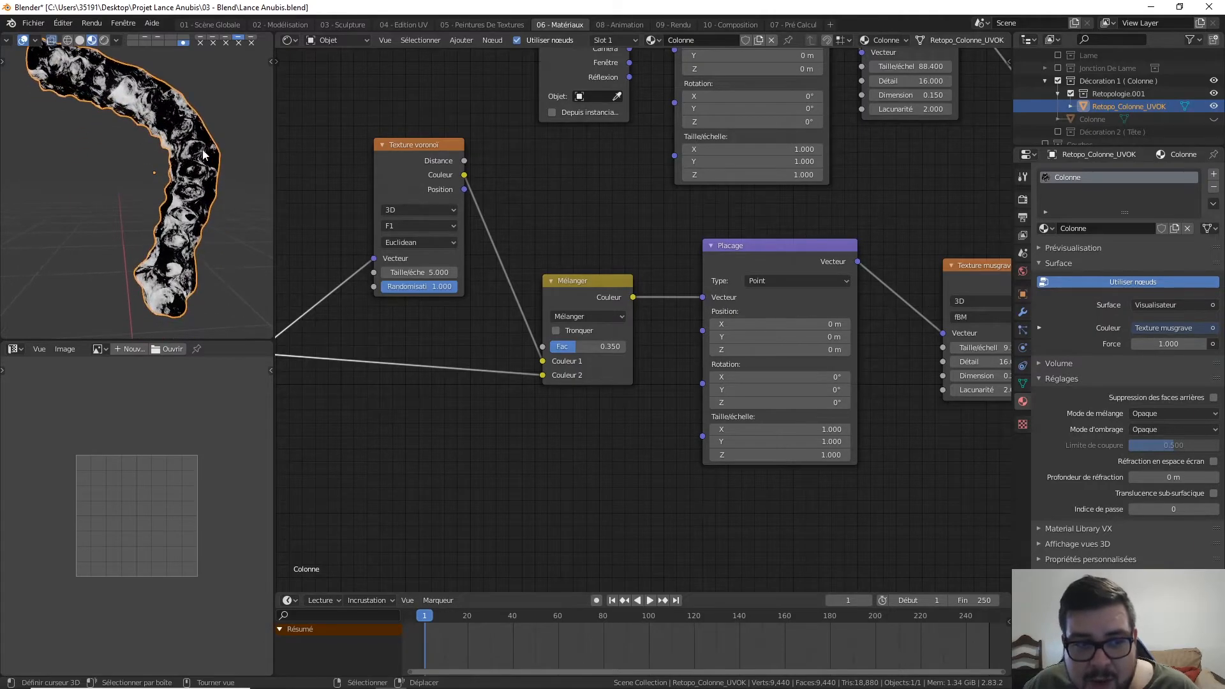
middle_click_drag(971, 304, 647, 294)
scroll(664, 345, "up", 2)
left_click_drag(667, 344, 720, 347)
left_click(684, 348)
type("25")
key("Return")
Step: Insert a Dégradé de couleurs node after the lower Texture musgrave node and move the Bump node out of its way
middle_click_drag(775, 307, 697, 320)
key("shift+a")
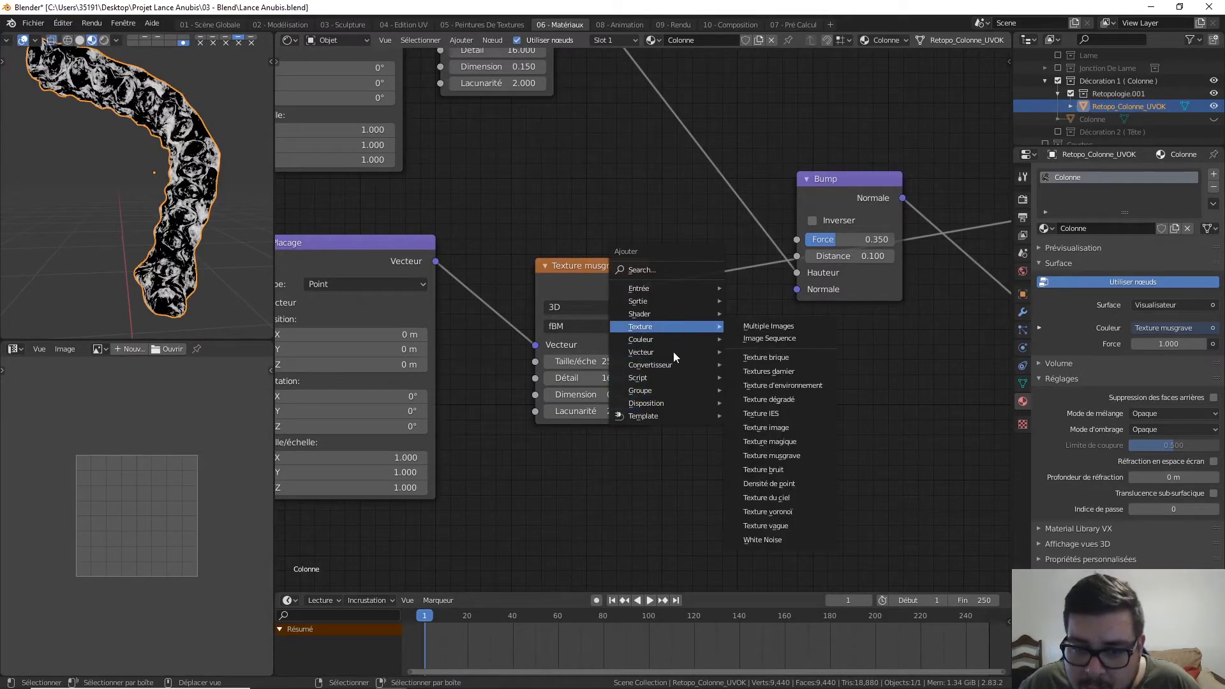
mouse_move(675, 364)
left_click(785, 392)
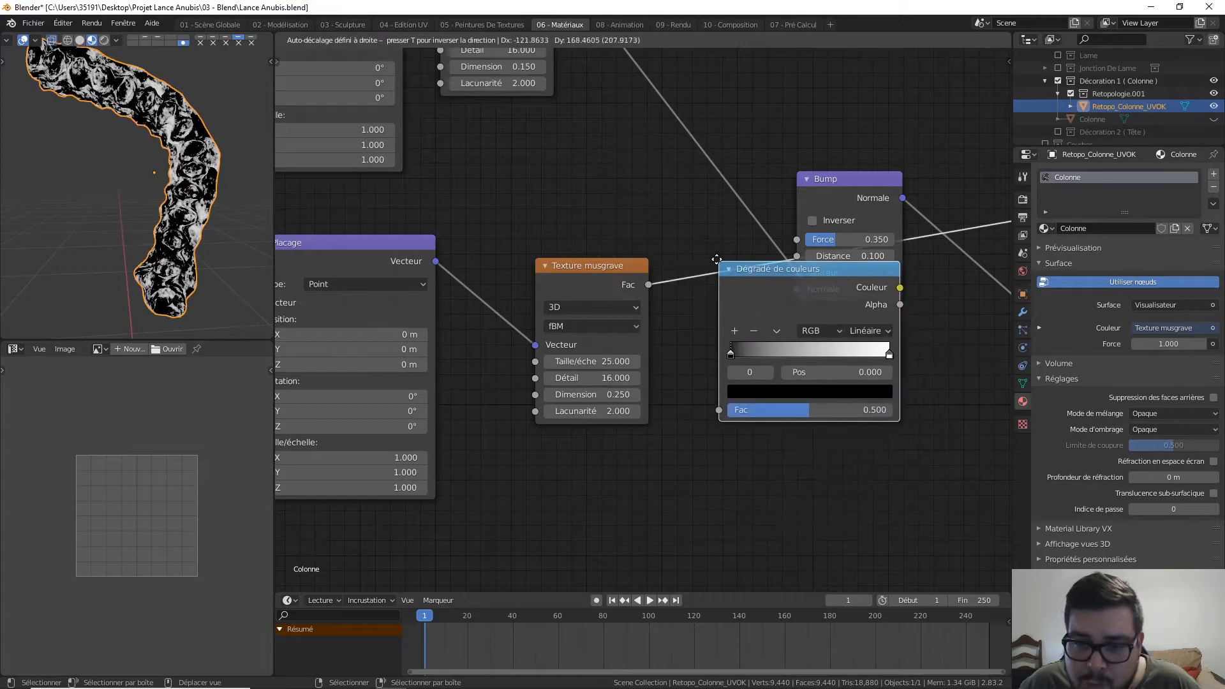
left_click(692, 245)
left_click_drag(833, 182, 879, 50)
middle_click_drag(788, 215, 638, 224)
Step: Reverse the new Dégradé de couleurs to run from white to black and bring its stops together, with the white one at 0.641
scroll(191, 249, "up", 4)
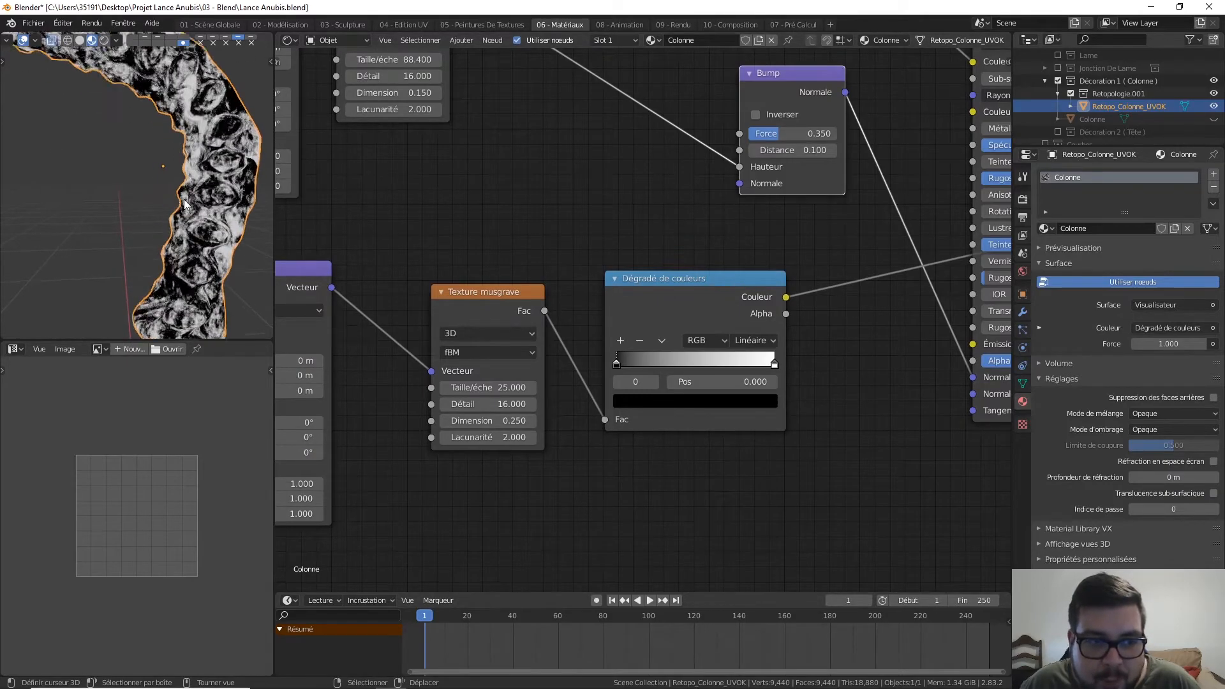
middle_click_drag(175, 83, 166, 191, "shift")
scroll(231, 236, "down", 4)
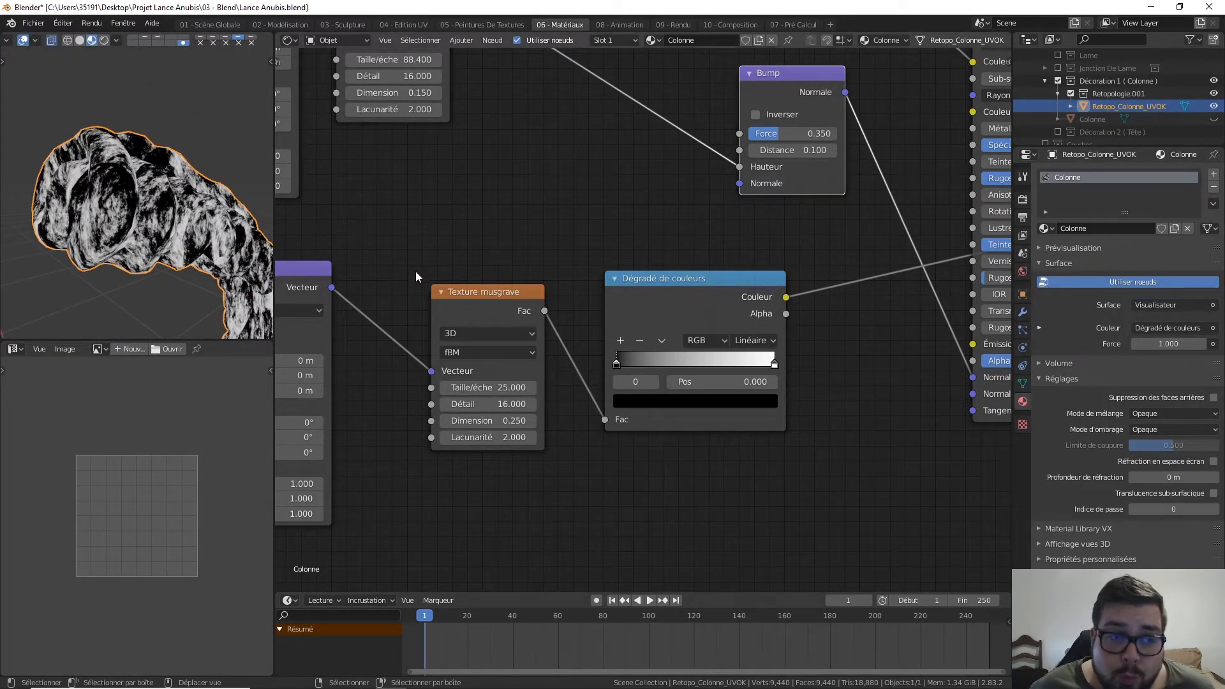
left_click(762, 358)
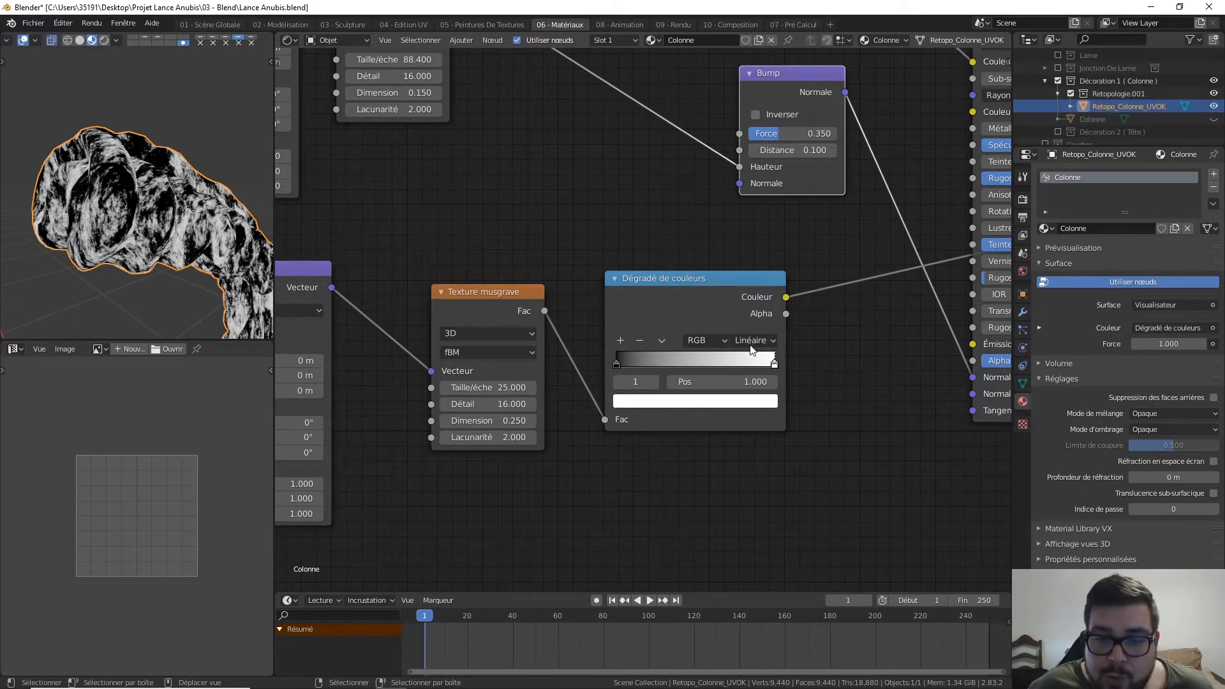
left_click_drag(624, 361, 702, 361)
left_click_drag(751, 362, 717, 365)
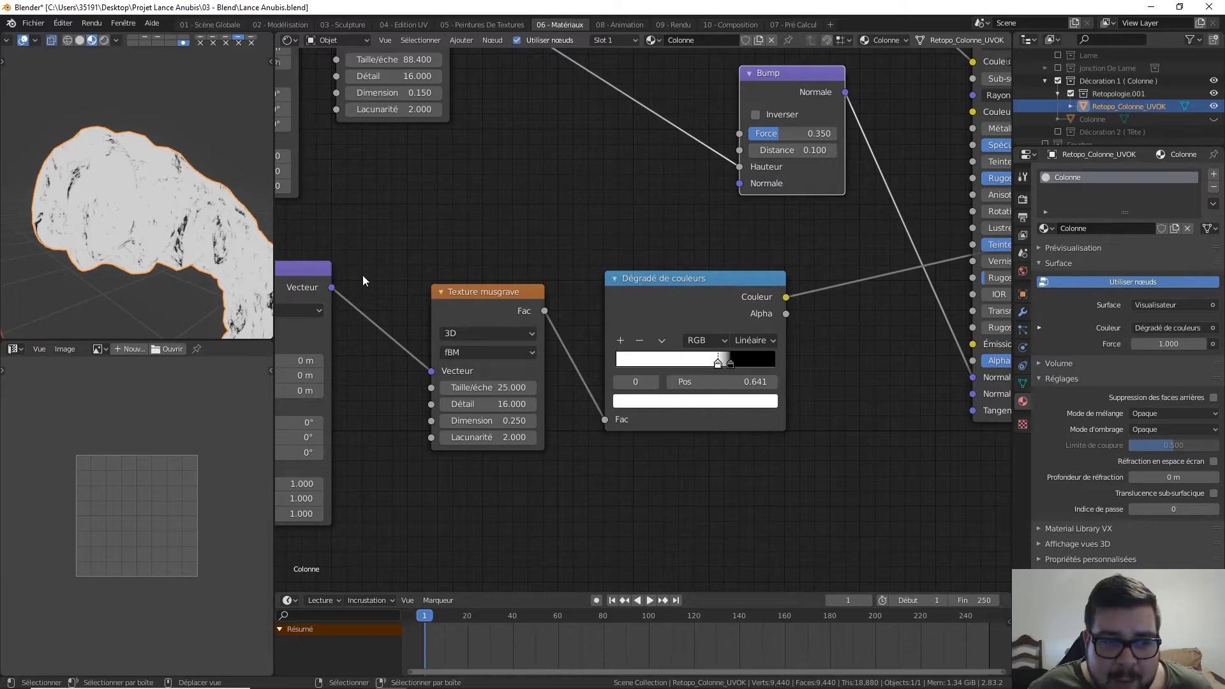
Step: Move the lower gradient's black stop to the end and its white stop to 0.982, and inspect the marks along the column
scroll(185, 189, "up", 3)
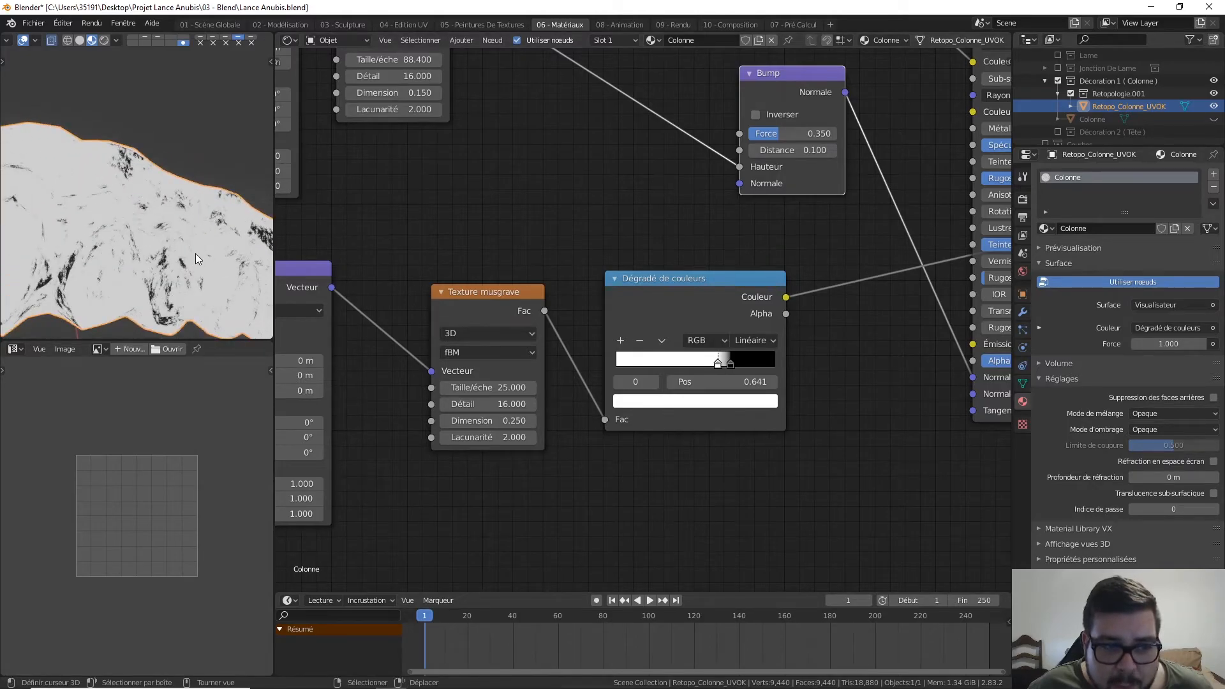
middle_click_drag(194, 254, 158, 252)
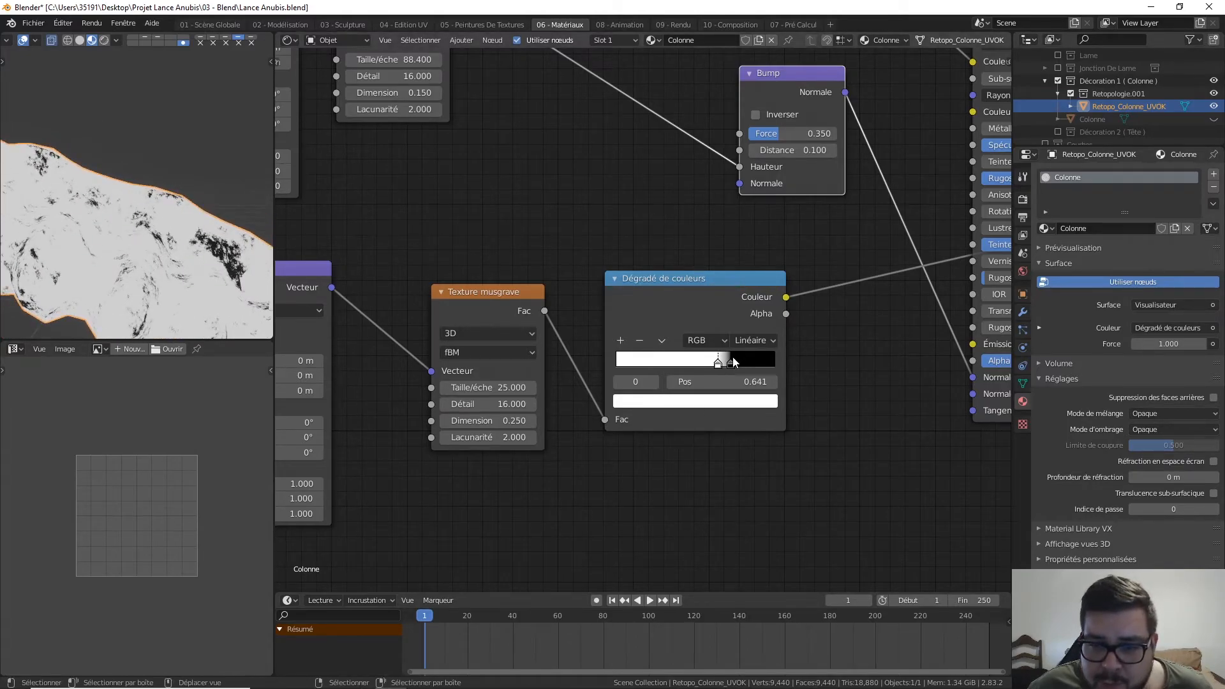
left_click_drag(732, 362, 815, 353)
left_click_drag(718, 362, 776, 362)
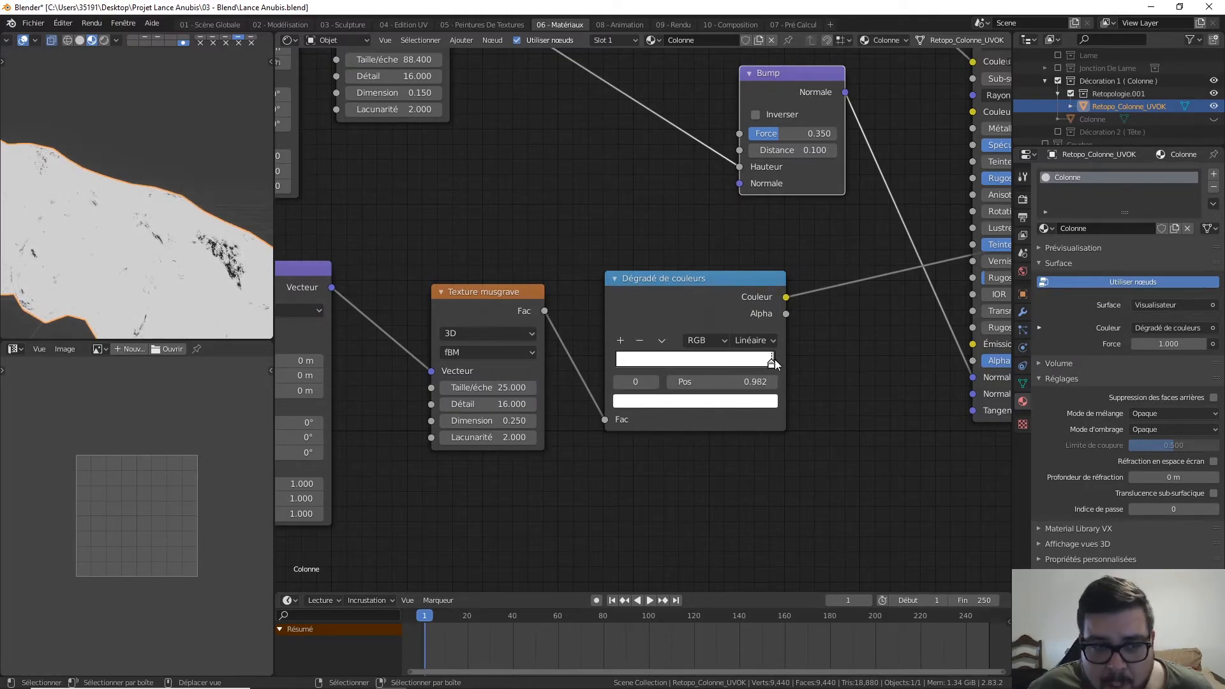
middle_click_drag(214, 170, 2, 191)
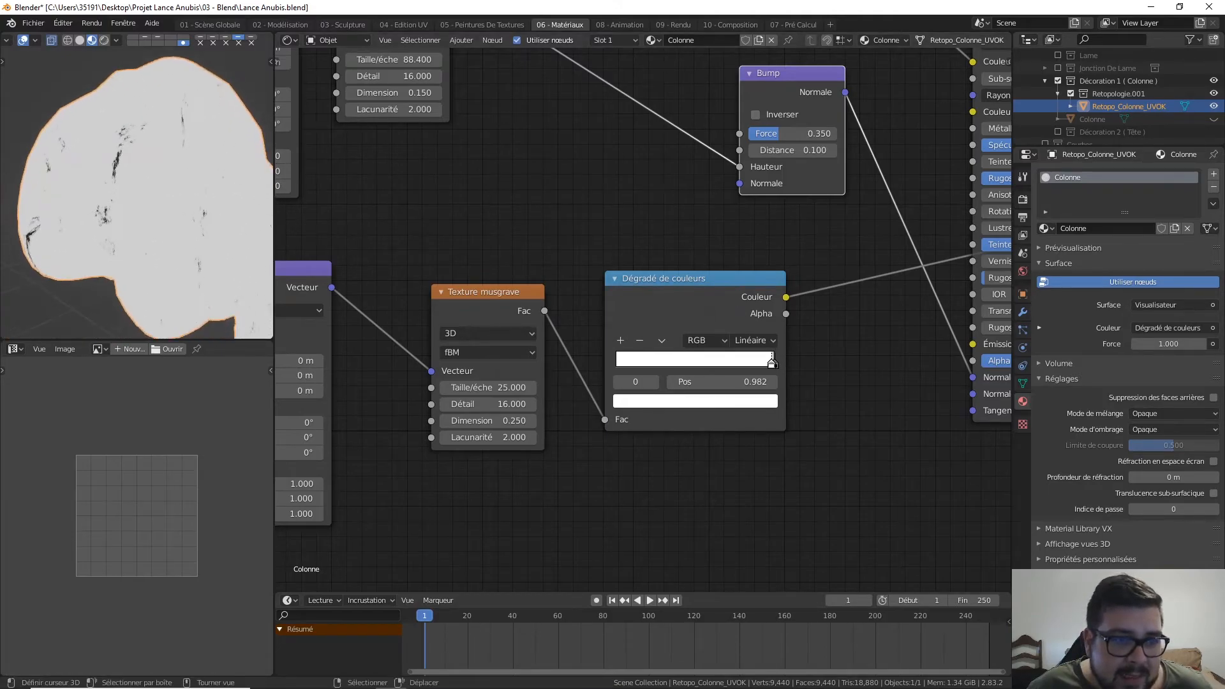
mouse_move(157, 209)
middle_mouse_down()
mouse_move(189, 217)
mouse_move(179, 208)
middle_mouse_up()
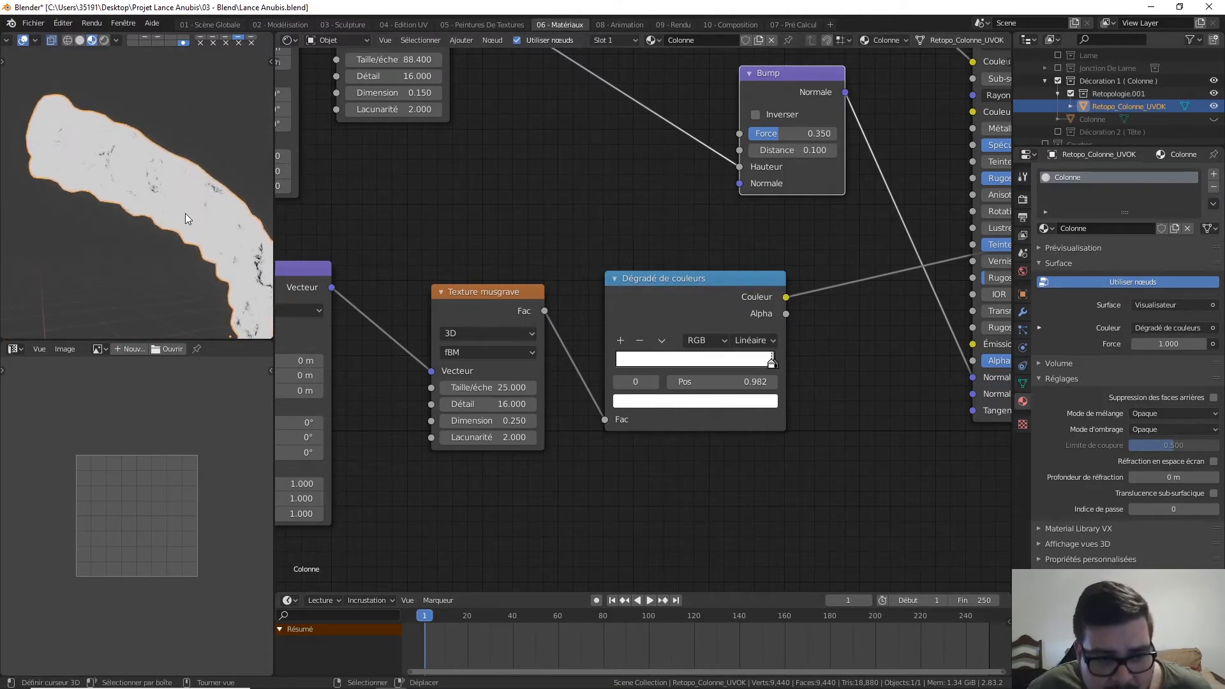
middle_click_drag(253, 265, 214, 240)
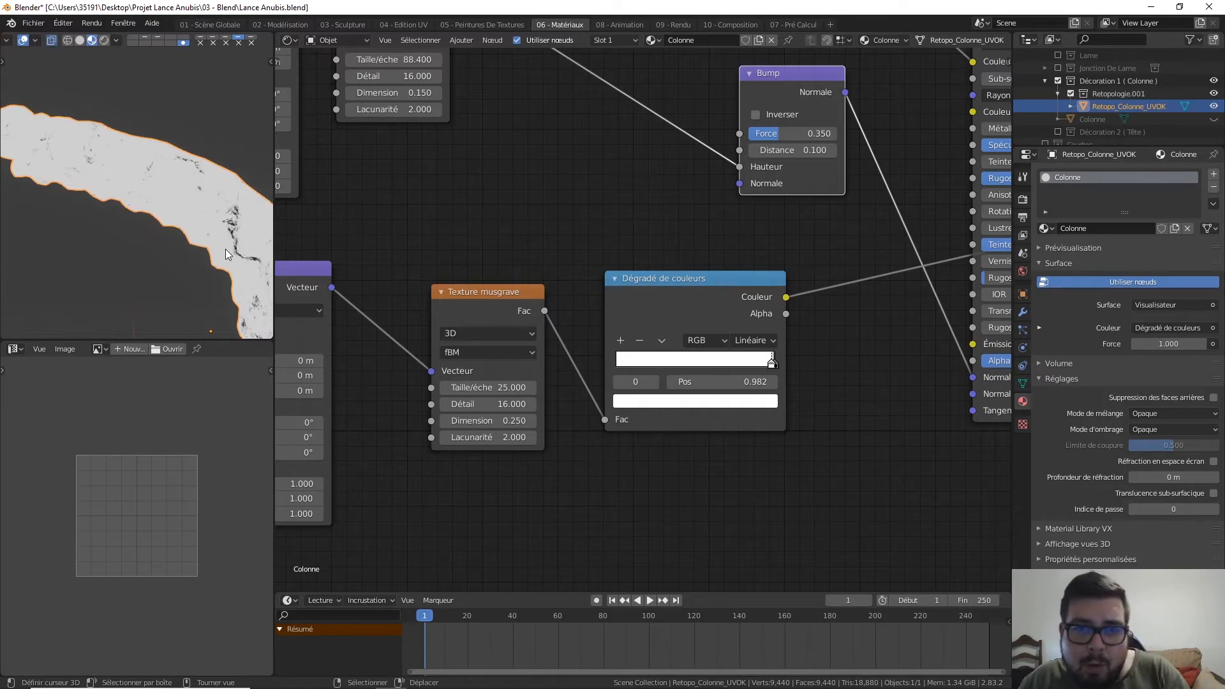
Step: Move the BSDF guidé and output nodes farther from the gradients and reposition the Bump node in the space between
middle_click_drag(809, 309, 727, 328)
scroll(731, 331, "down", 2)
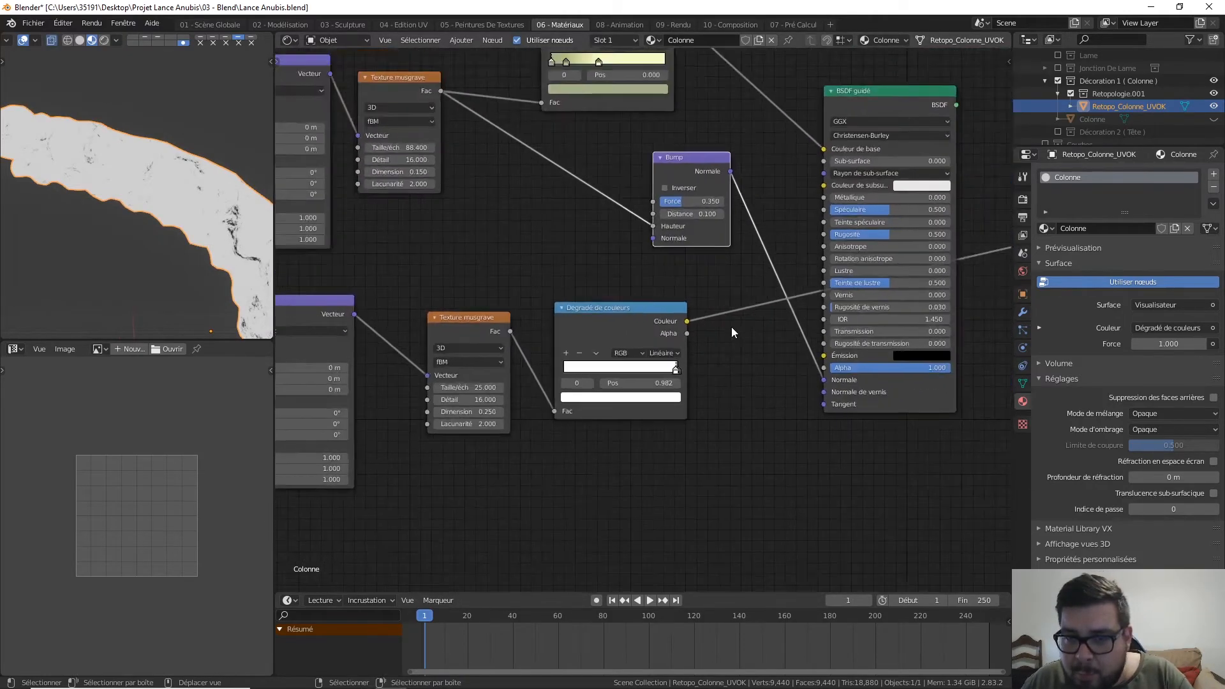
scroll(745, 301, "down", 8)
middle_click_drag(812, 254, 640, 251)
left_click_drag(849, 134, 635, 273)
left_click_drag(619, 210, 770, 124)
left_click_drag(501, 245, 556, 226)
scroll(541, 239, "up", 3)
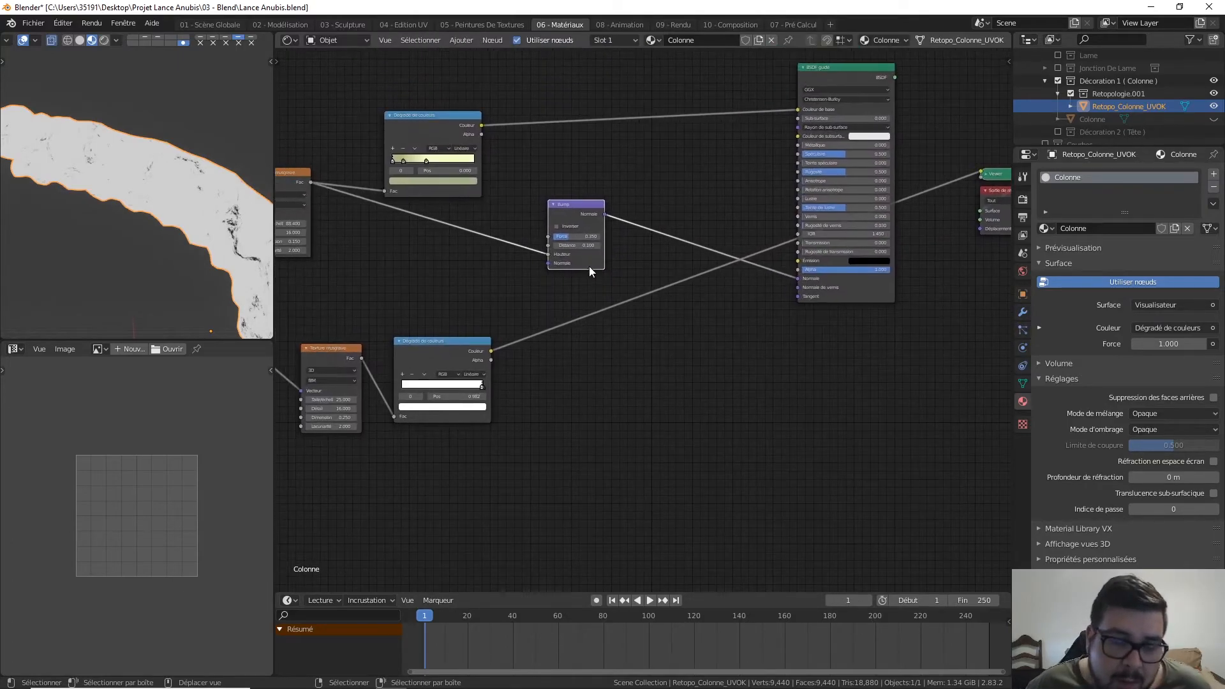
scroll(606, 285, "up", 1)
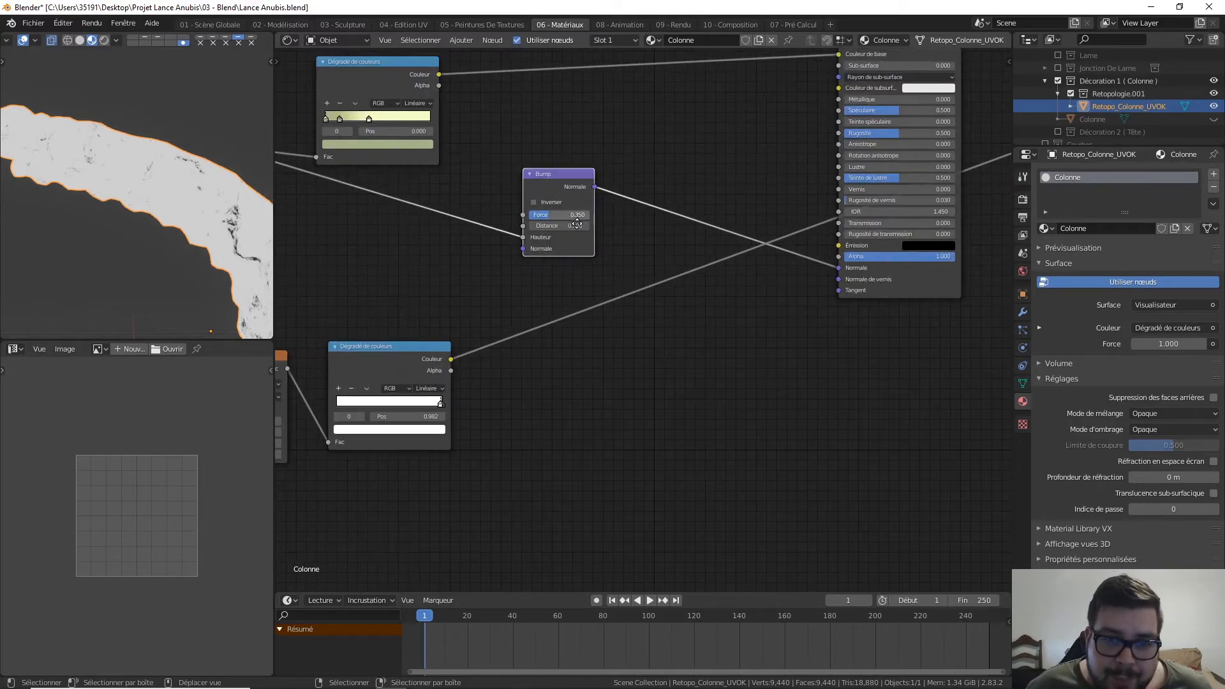
middle_click_drag(532, 177, 556, 193)
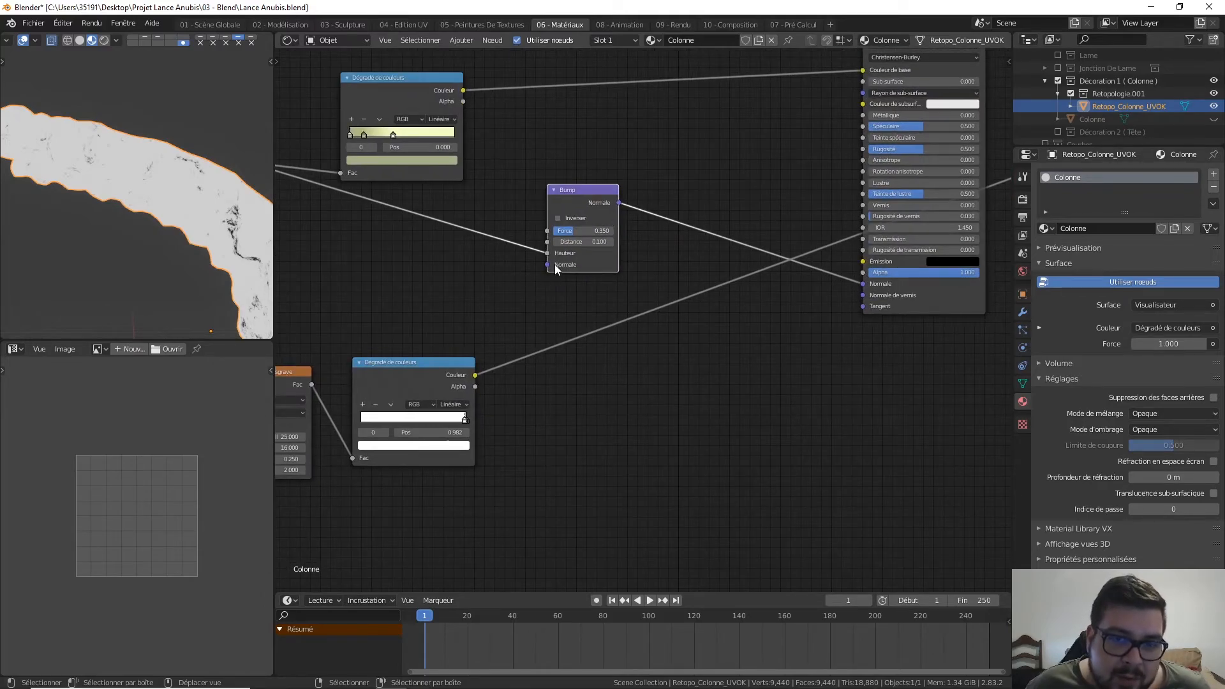
left_click_drag(618, 203, 629, 135)
Step: Add a second Bump node and connect its Normale output to the first Bump node's Normale input
key("shift+a")
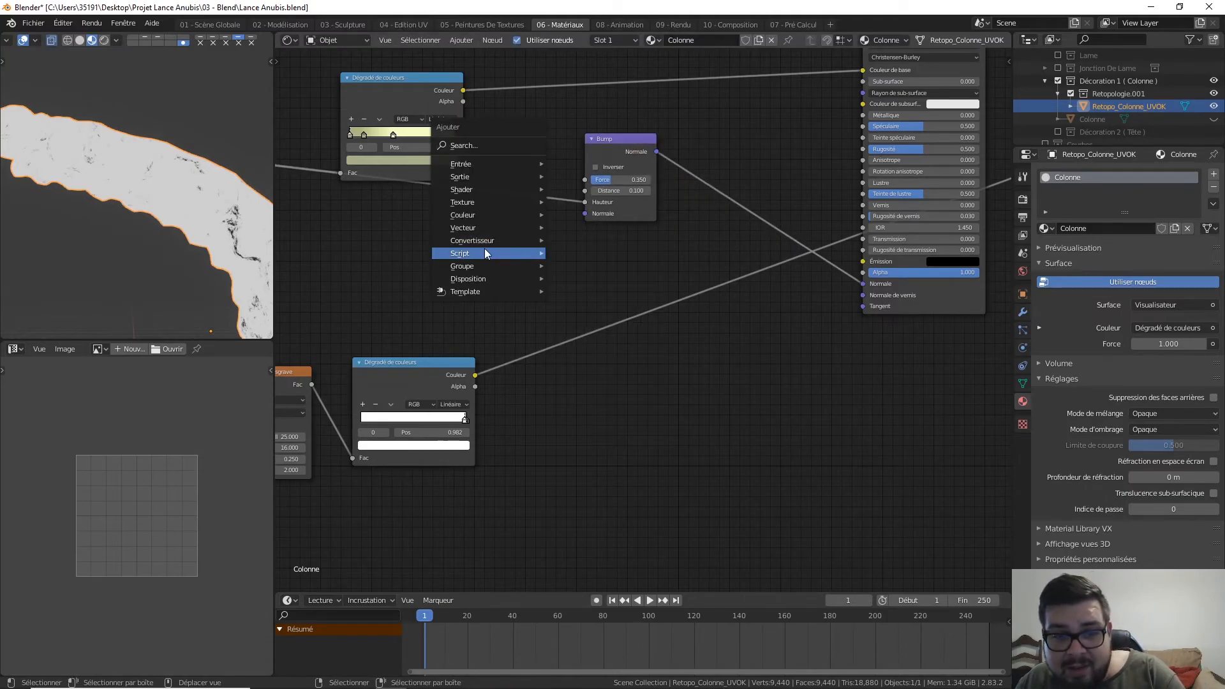
mouse_move(482, 231)
left_click(574, 227)
left_click(554, 246)
left_click_drag(549, 248, 592, 213)
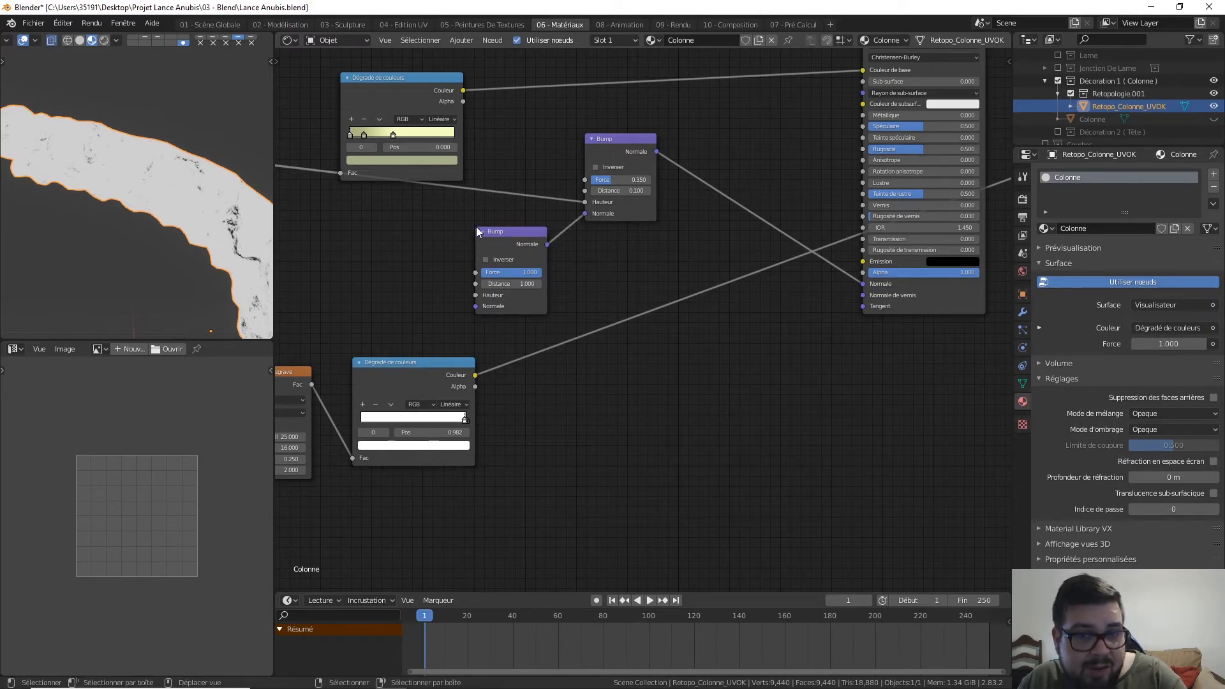
Step: Connect the lower Dégradé de couleurs' Couleur output to the second Bump node's Hauteur input and preview that Bump's result on the column
middle_click_drag(469, 251, 536, 239)
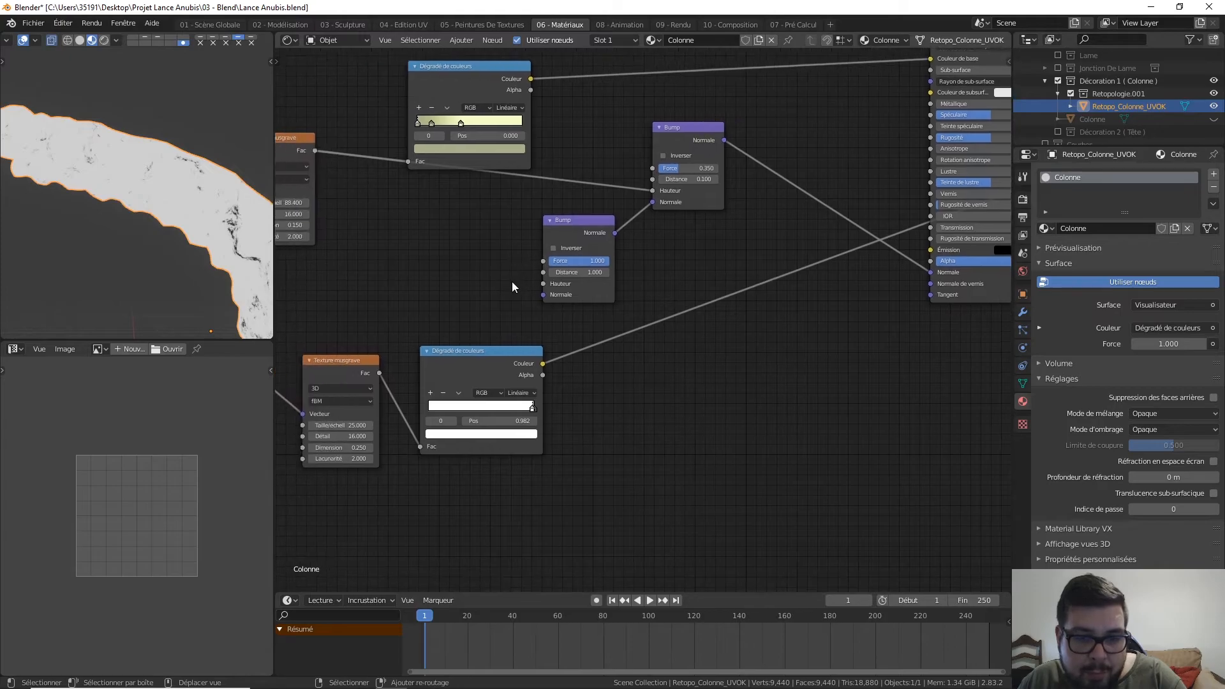
left_click_drag(542, 362, 548, 292)
middle_click_drag(862, 96, 695, 176)
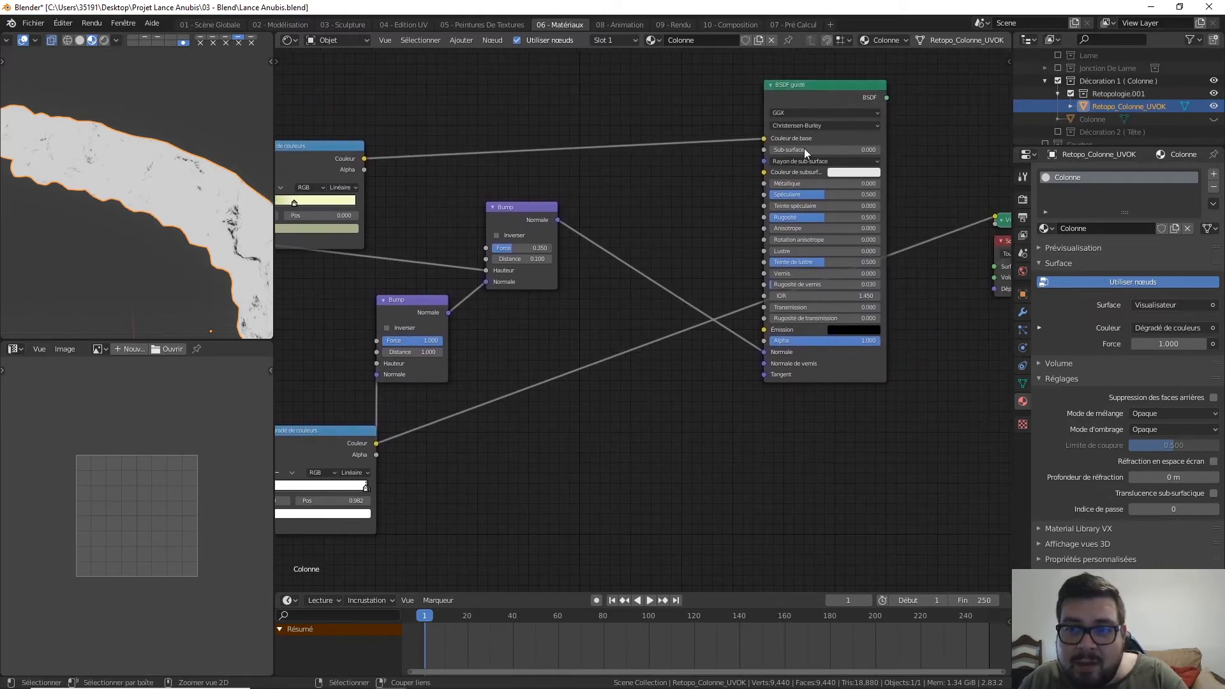
left_click(433, 304, "ctrl+shift")
middle_click_drag(192, 217, 197, 242)
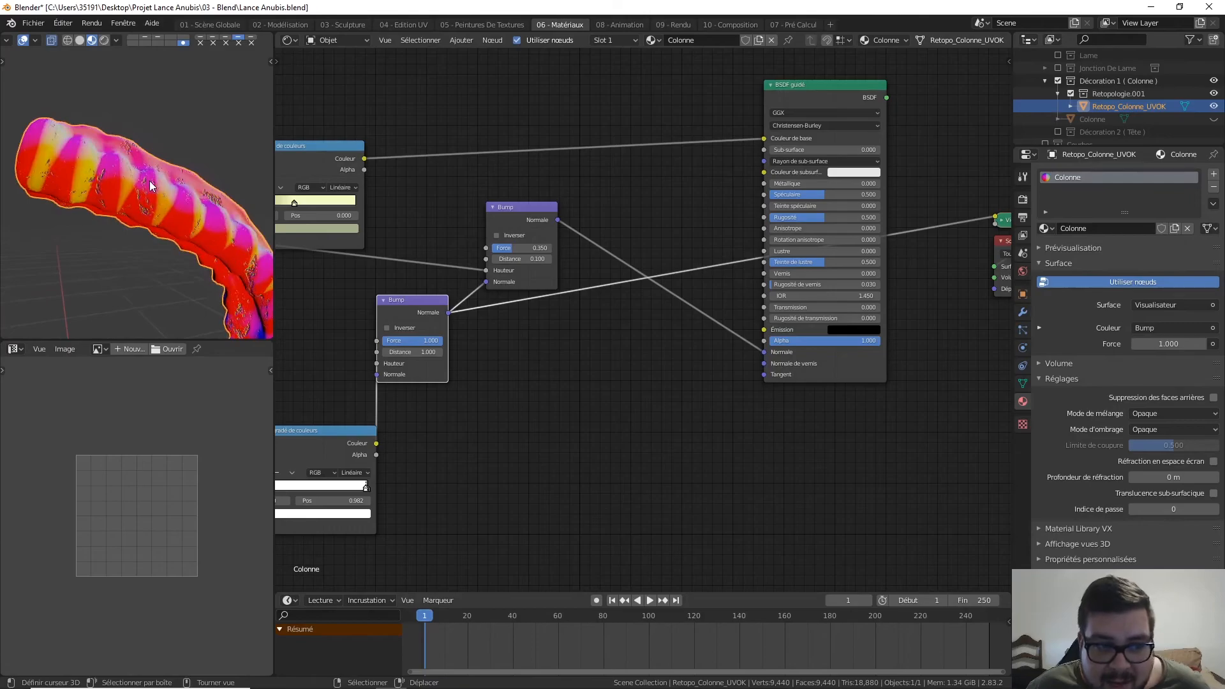
middle_click_drag(242, 283, 230, 240)
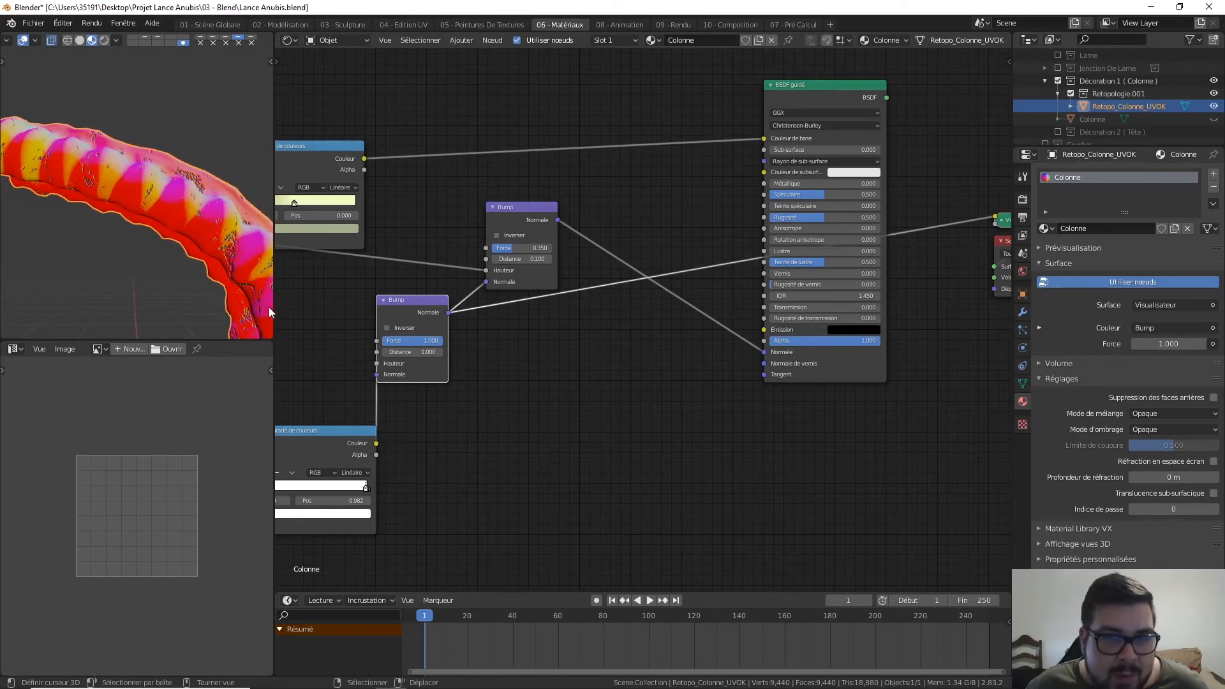
Step: Set the second Bump node's Distance to 0.1 and its Force to 0.75, and inspect the relief along the column
middle_click_drag(512, 338, 545, 349)
left_click(461, 361)
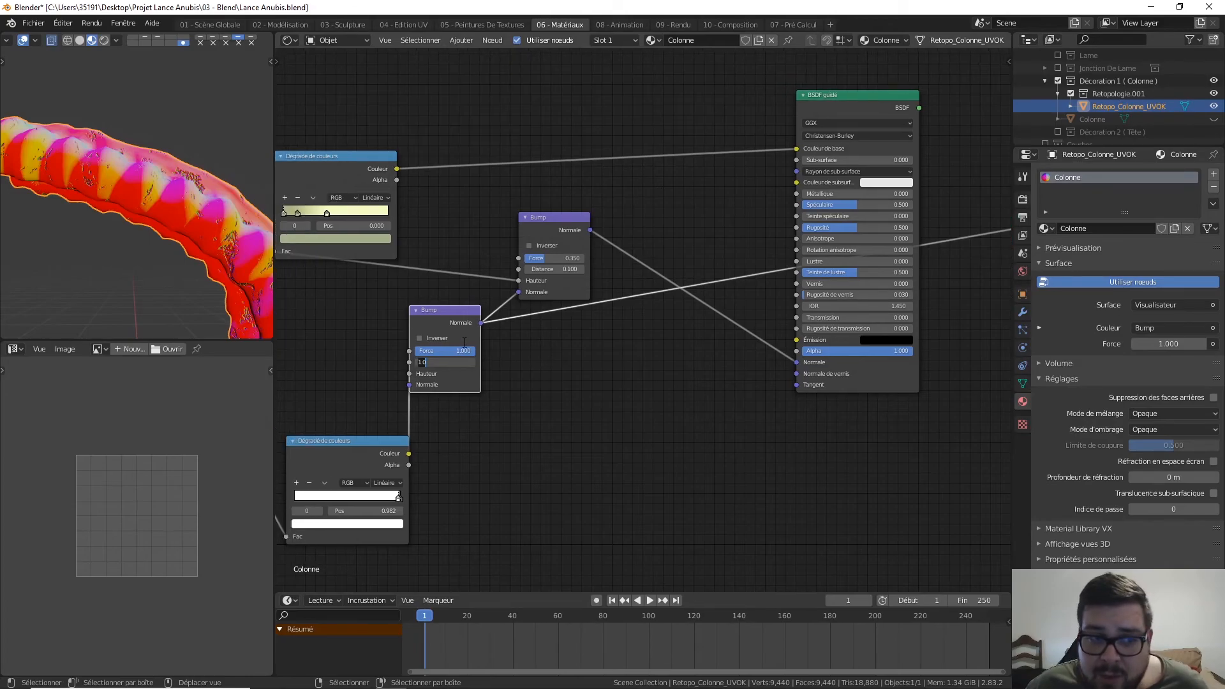
type("0.1")
key("Return")
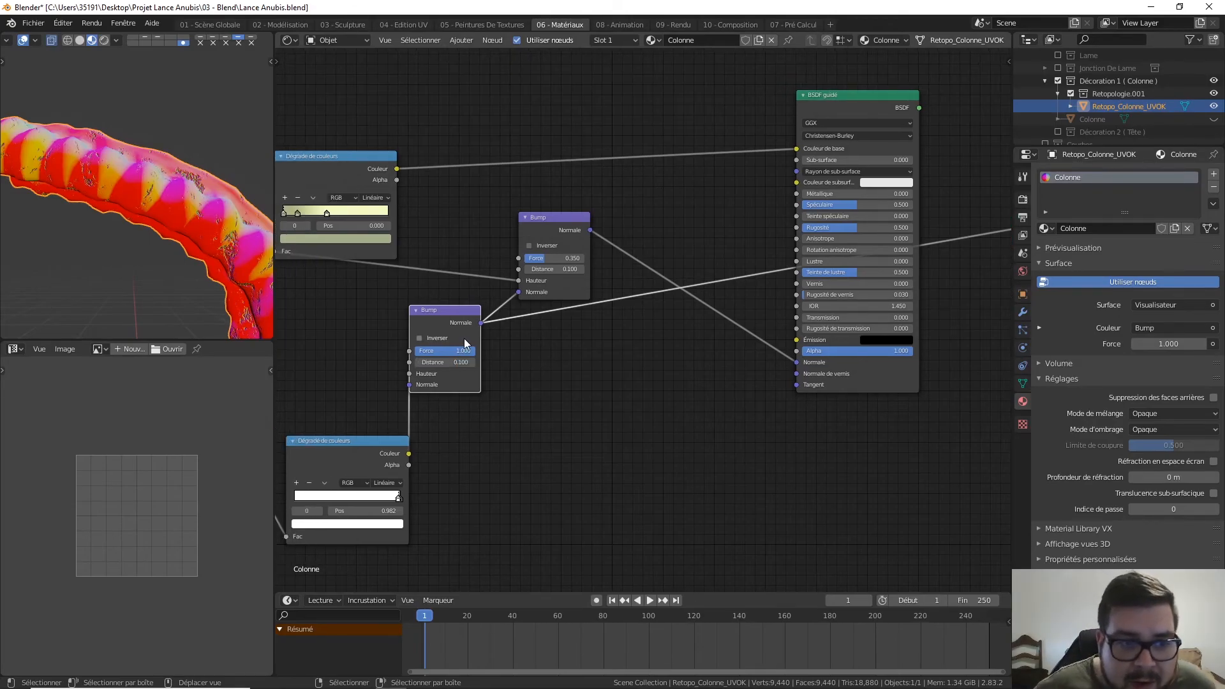
left_click(454, 350)
type("0.75")
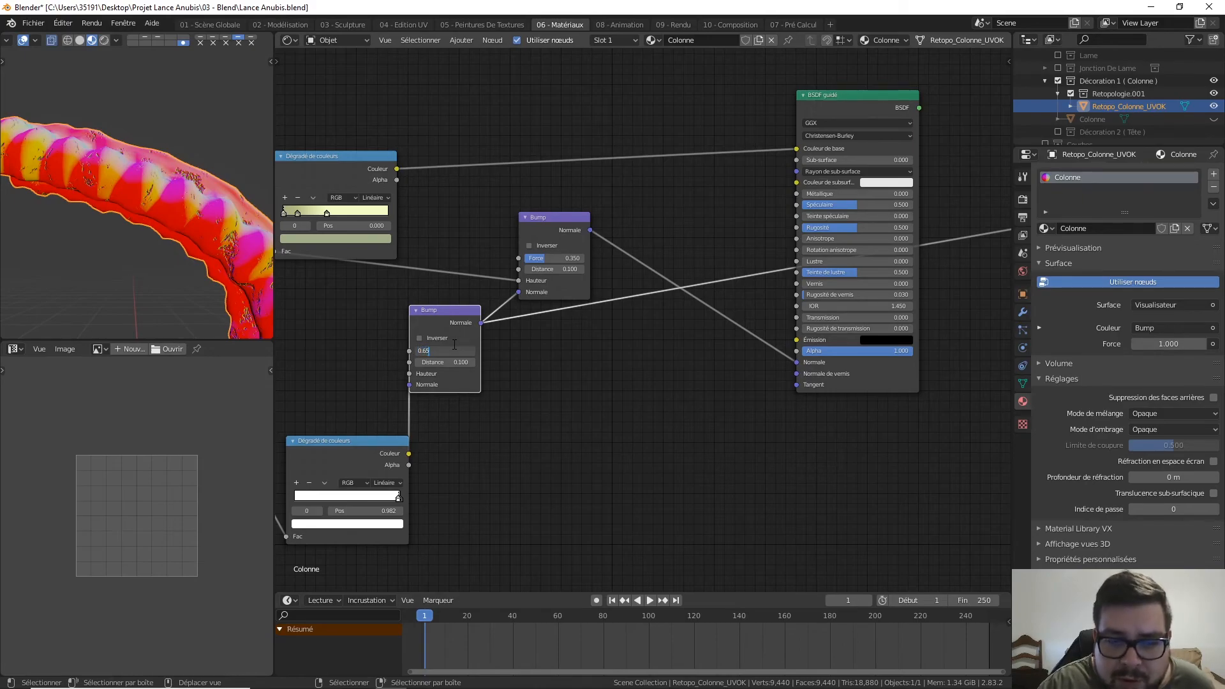
key("Return")
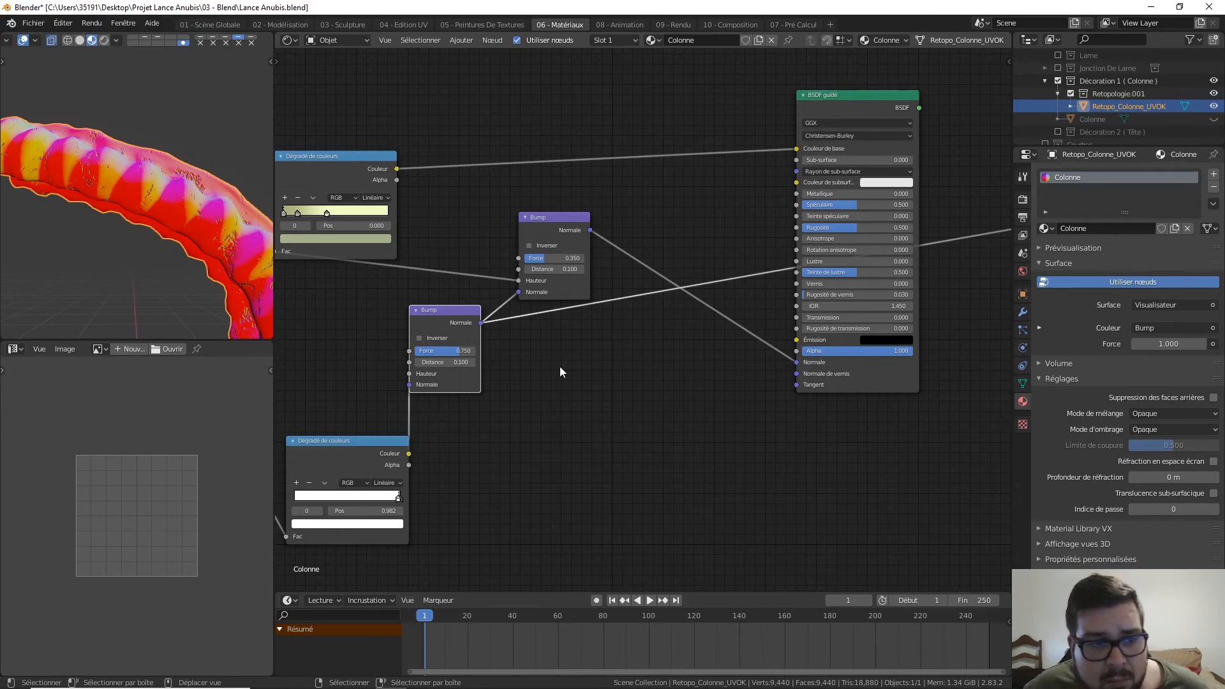
scroll(255, 267, "up", 3)
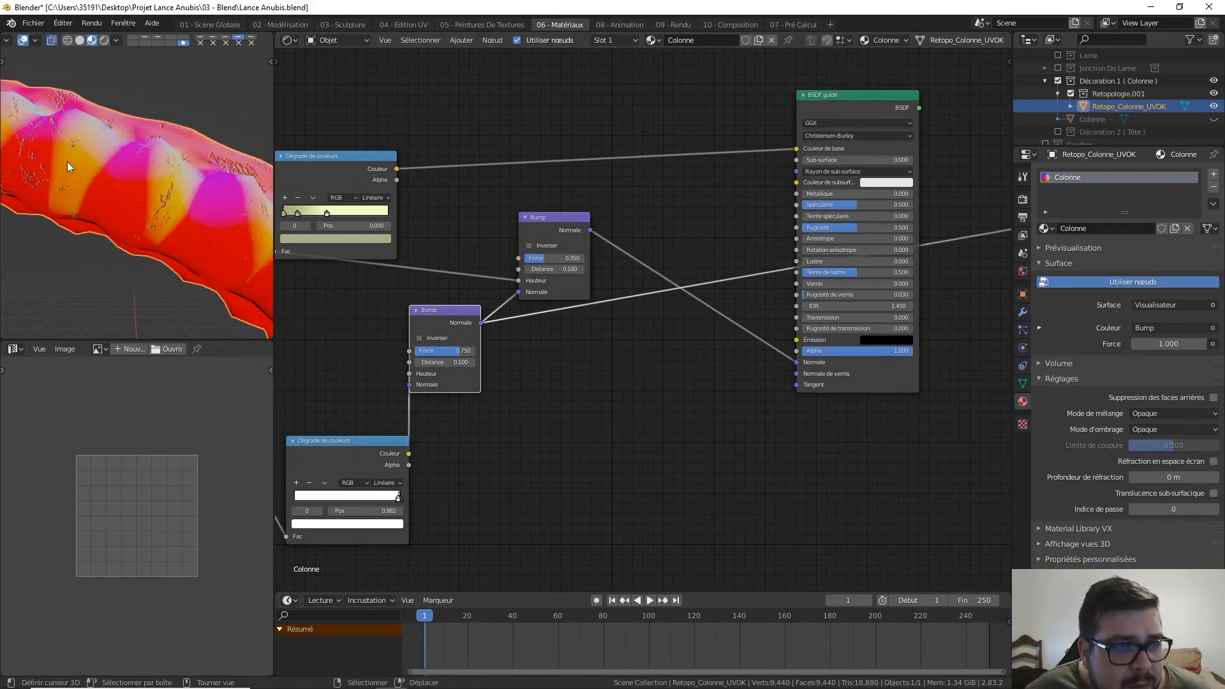
scroll(107, 201, "down", 4)
middle_click_drag(128, 201, 139, 210)
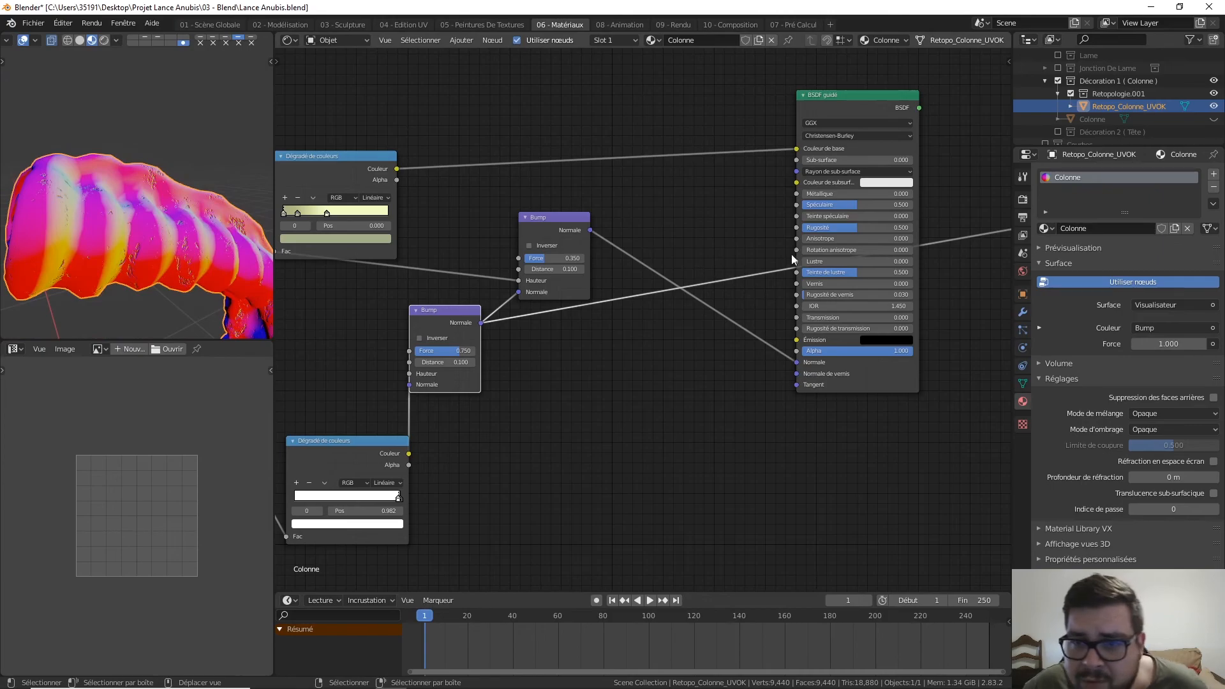
Step: Restore the BSDF guidé node as the material's output and inspect the combined relief on the column up close
left_click(867, 98, "ctrl+shift")
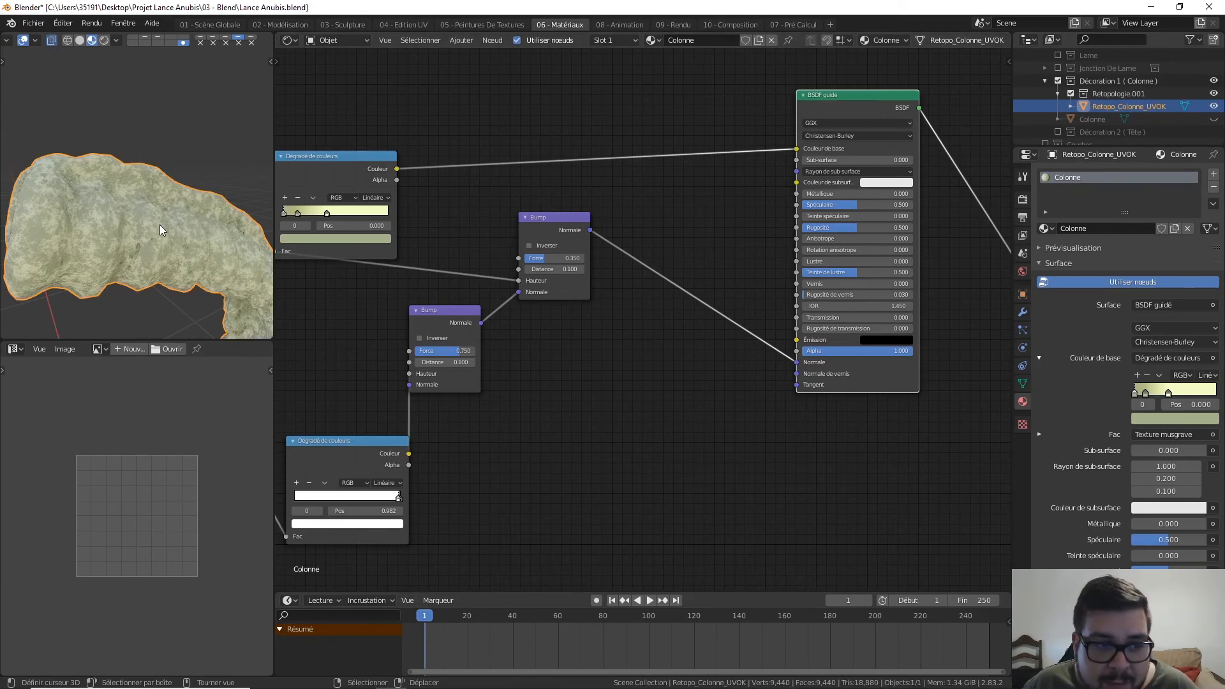
scroll(160, 225, "up", 5)
middle_click_drag(124, 211, 144, 208)
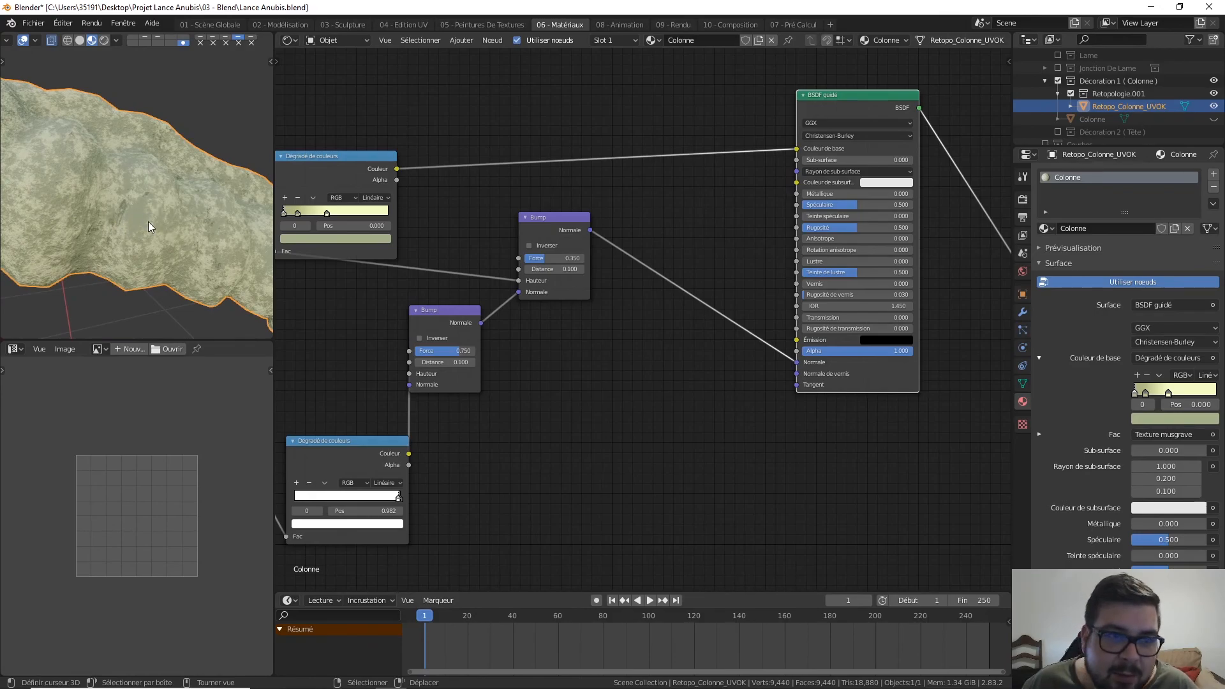
mouse_move(185, 228)
middle_mouse_down()
mouse_move(147, 228)
mouse_move(215, 216)
mouse_move(195, 215)
middle_mouse_up()
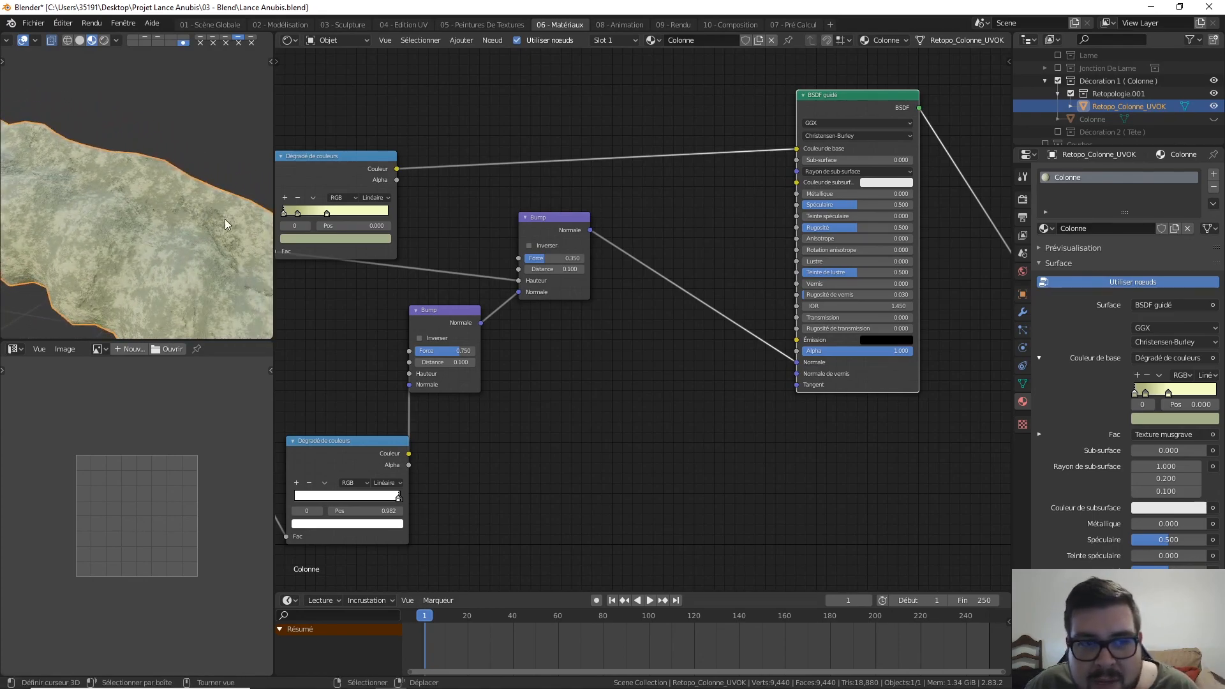